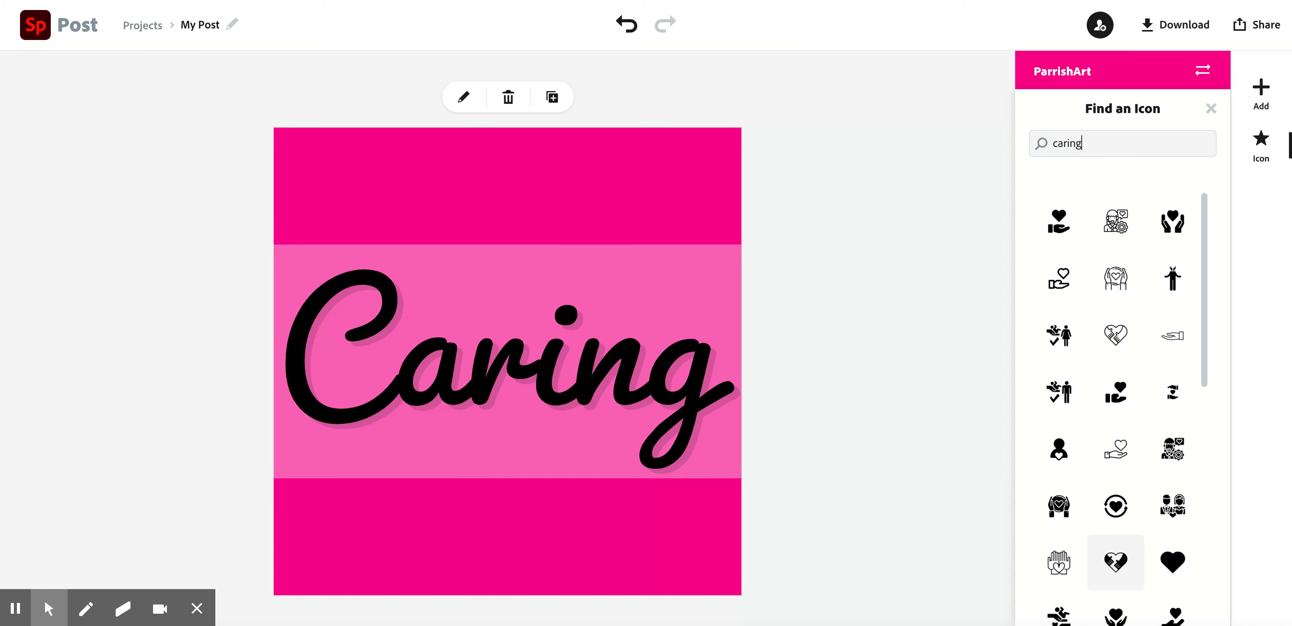
Step: Search the icon library for "shape" and look through the results
{"action": "key", "text": "BackSpace"}
{"action": "key", "text": "BackSpace"}
{"action": "key", "text": "BackSpace"}
{"action": "type", "text": "shape"}
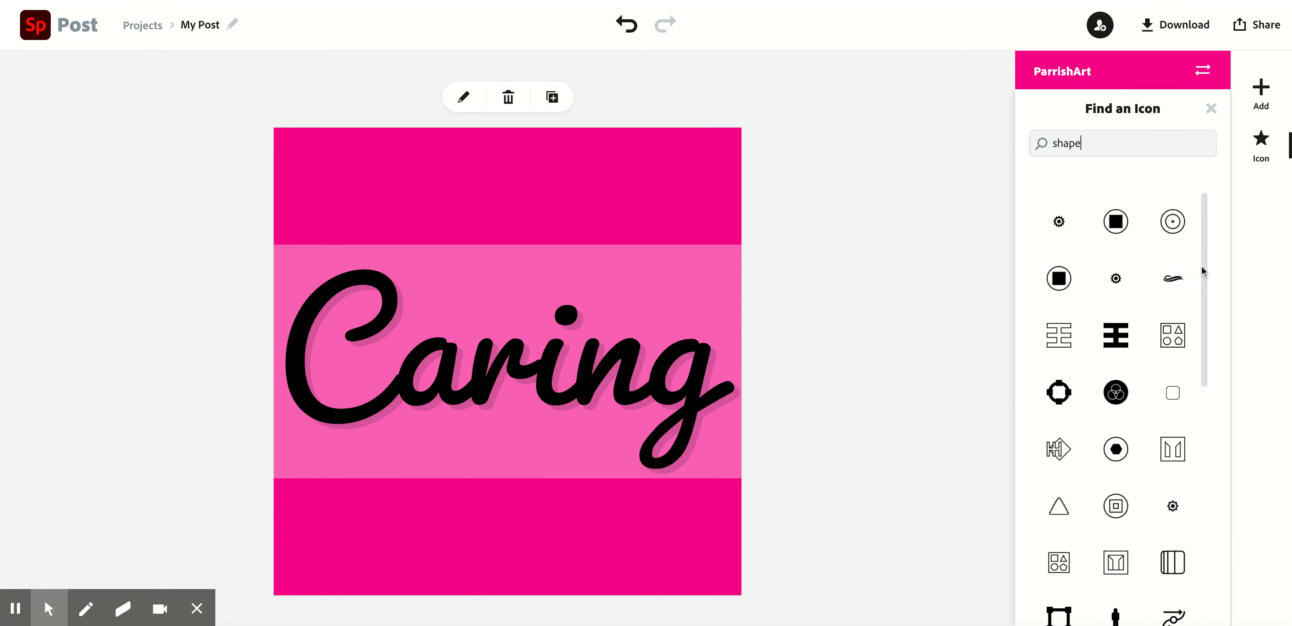
{"action": "scroll", "coordinate": [1202, 264], "scroll_direction": "down", "scroll_amount": 3}
{"action": "scroll", "coordinate": [1201, 265], "scroll_direction": "up", "scroll_amount": 3}
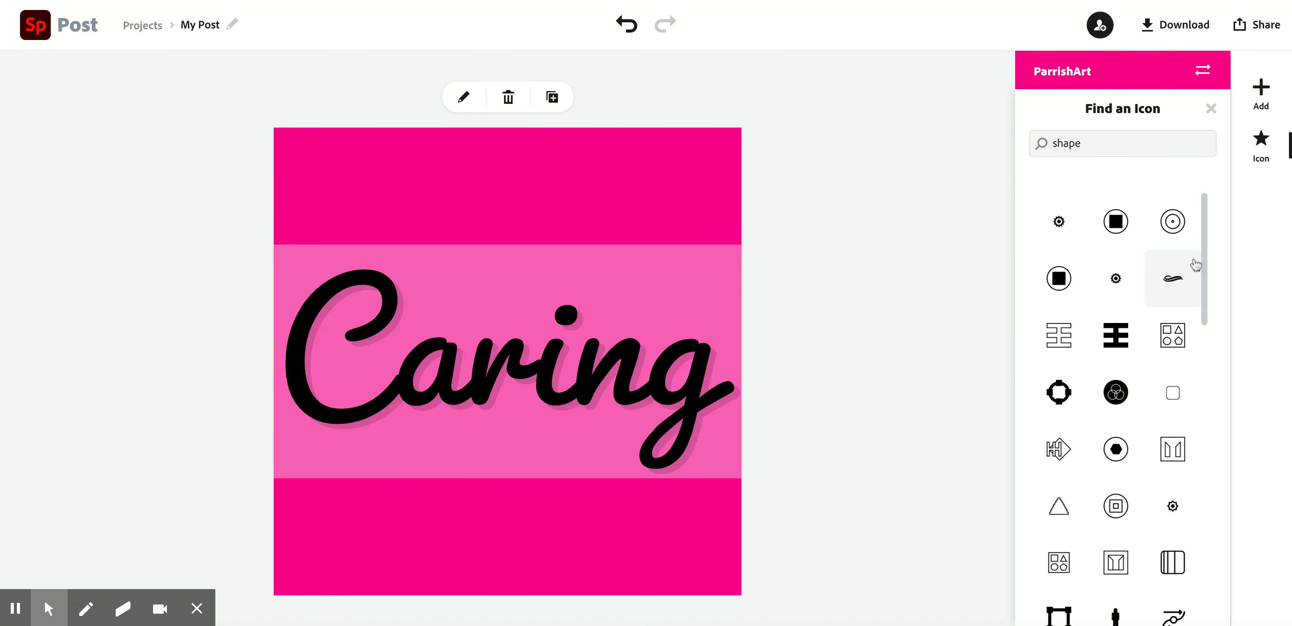
Step: Search the icon library for "organic shape"
{"action": "double_click", "coordinate": [1099, 141]}
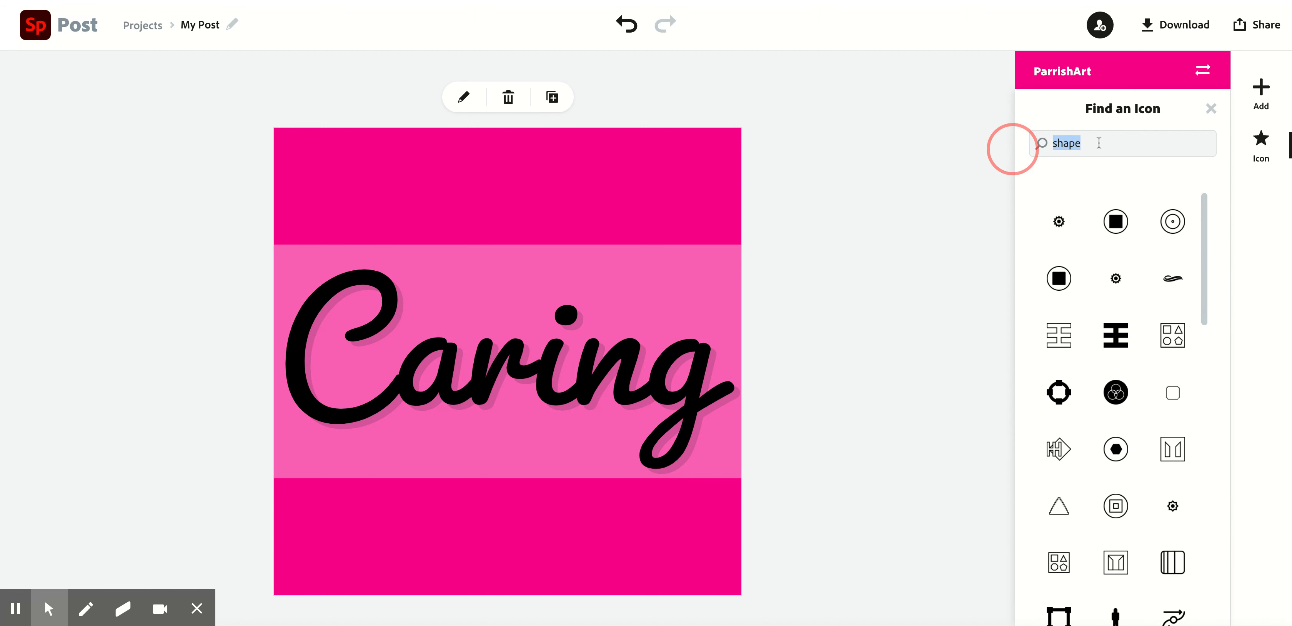
{"action": "type", "text": "orgaini"}
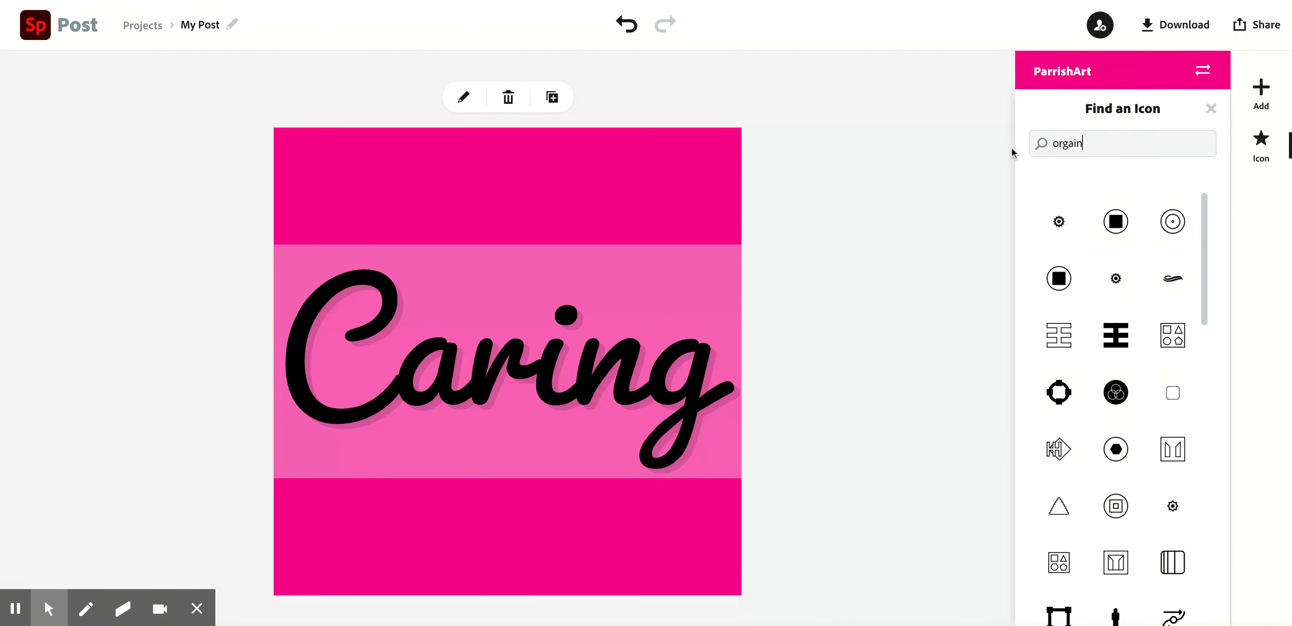
{"action": "key", "text": "BackSpace"}
{"action": "key", "text": "BackSpace"}
{"action": "key", "text": "BackSpace"}
{"action": "type", "text": "nci shape"}
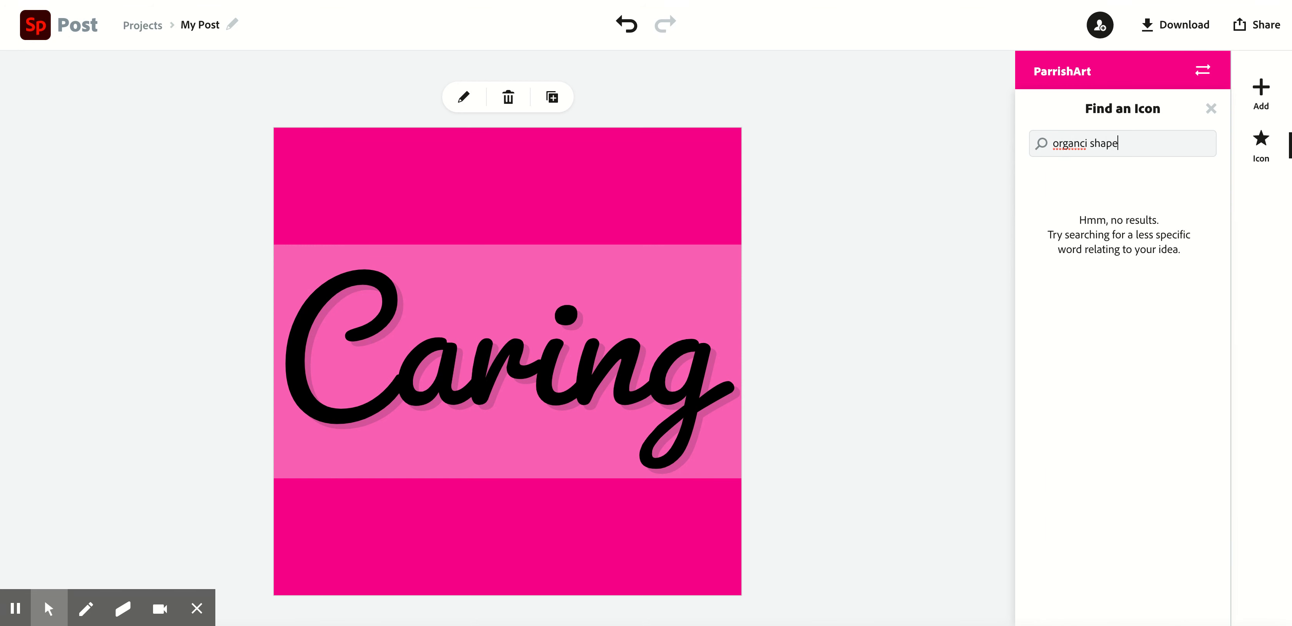
{"action": "left_click", "coordinate": [1088, 143]}
{"action": "key", "text": "BackSpace"}
{"action": "key", "text": "BackSpace"}
{"action": "key", "text": "BackSpace"}
{"action": "type", "text": "ic"}
Step: Search the icons for "explosion", add the burst with many thin rays, and place it over the middle of the word Caring
{"action": "triple_click", "coordinate": [1041, 146]}
{"action": "key", "text": "BackSpace"}
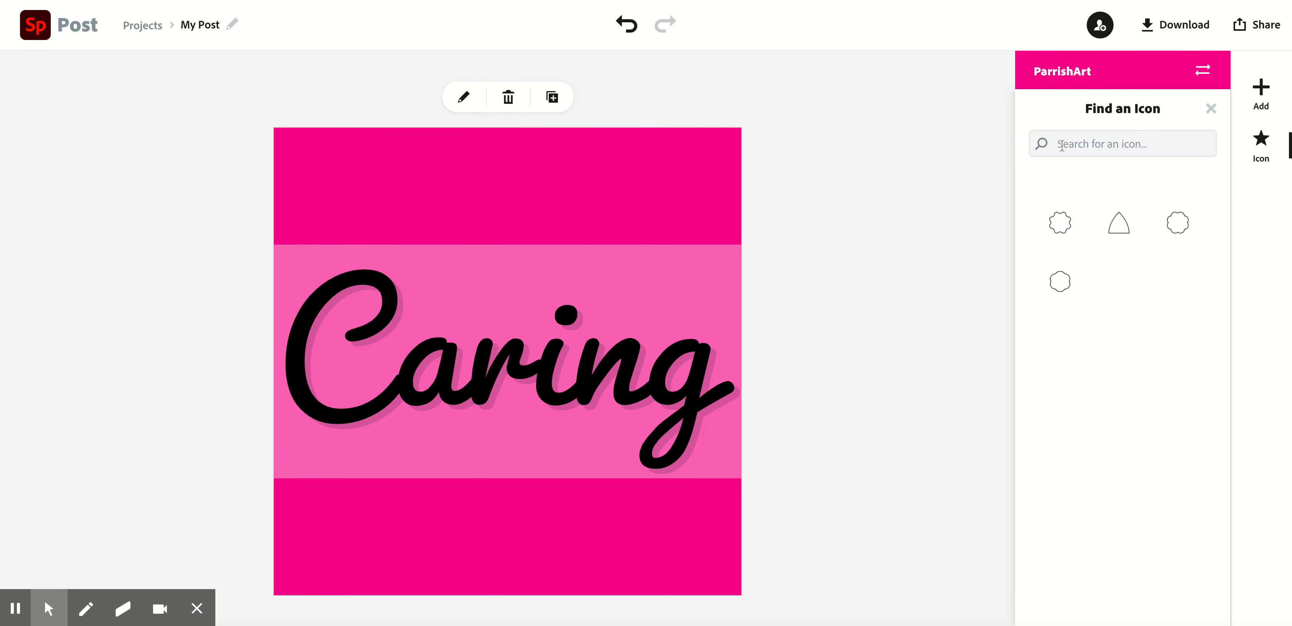
{"action": "type", "text": "explosion"}
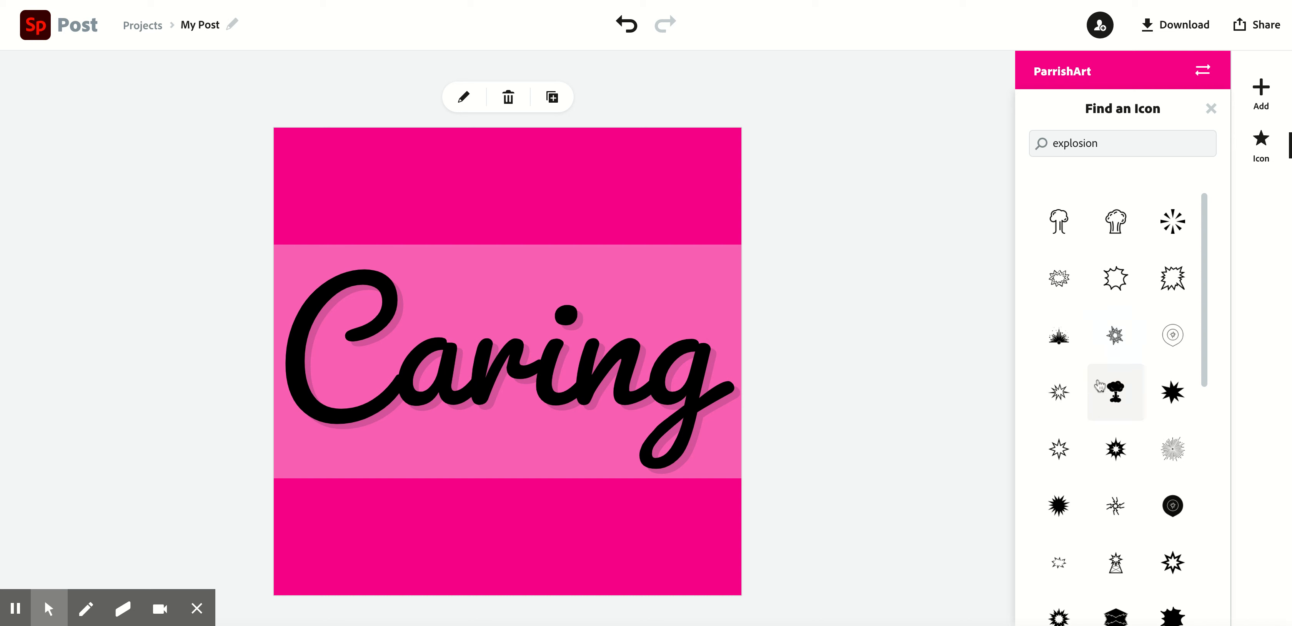
{"action": "scroll", "coordinate": [1101, 387], "scroll_direction": "down", "scroll_amount": 1}
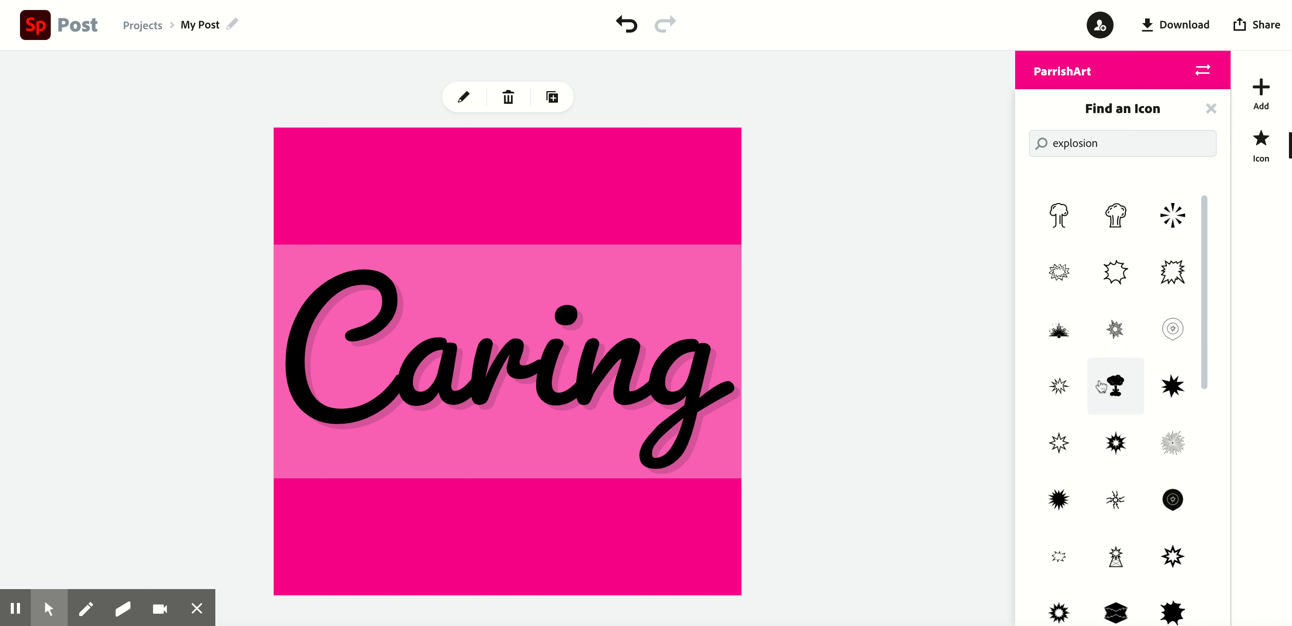
{"action": "scroll", "coordinate": [1102, 387], "scroll_direction": "down", "scroll_amount": 3}
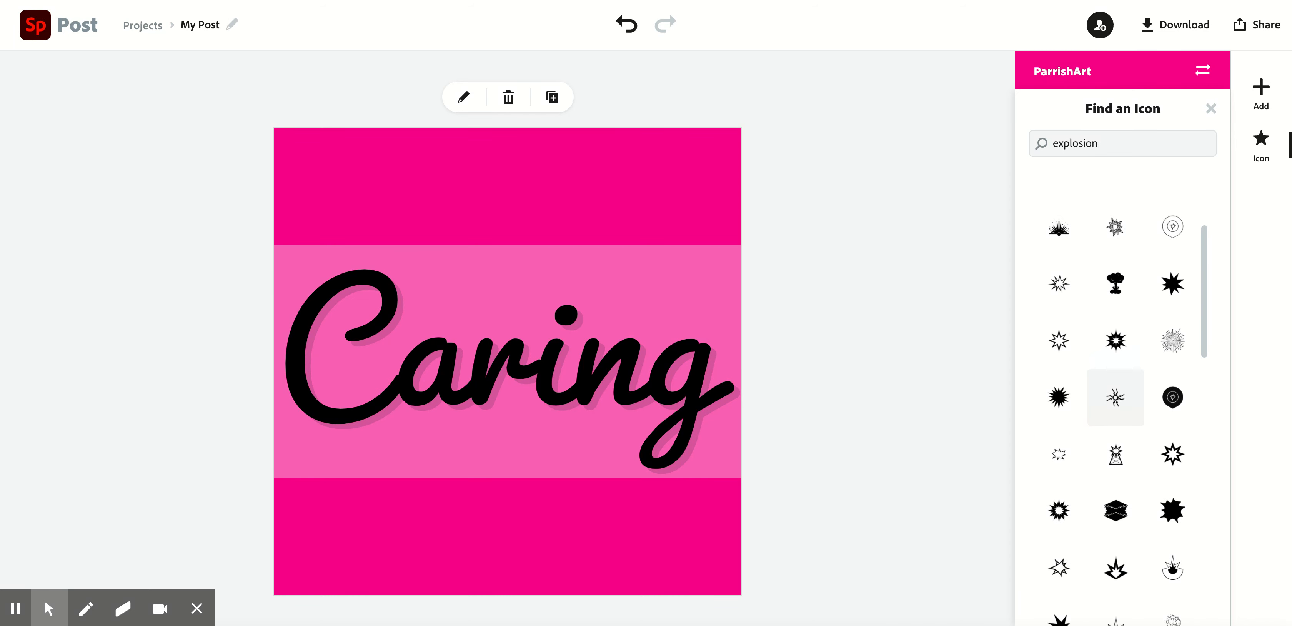
{"action": "scroll", "coordinate": [1117, 421], "scroll_direction": "down", "scroll_amount": 8}
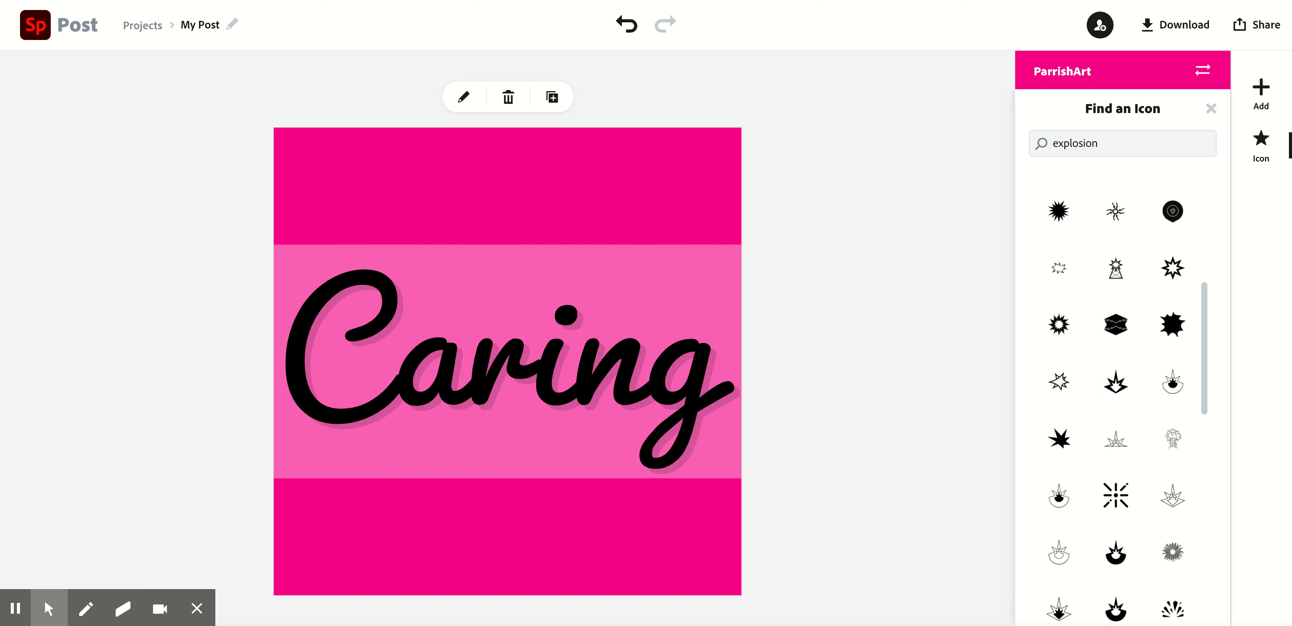
{"action": "scroll", "coordinate": [1116, 371], "scroll_direction": "down", "scroll_amount": 1}
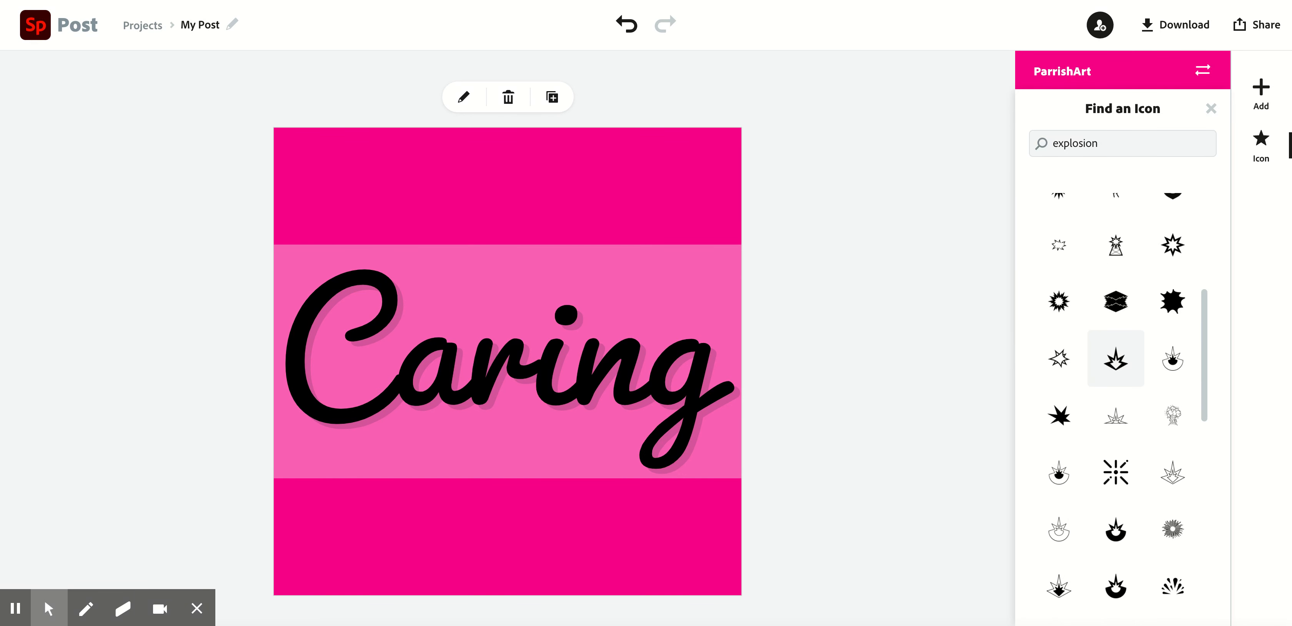
{"action": "scroll", "coordinate": [1146, 460], "scroll_direction": "down", "scroll_amount": 3}
{"action": "scroll", "coordinate": [1148, 461], "scroll_direction": "down", "scroll_amount": 3}
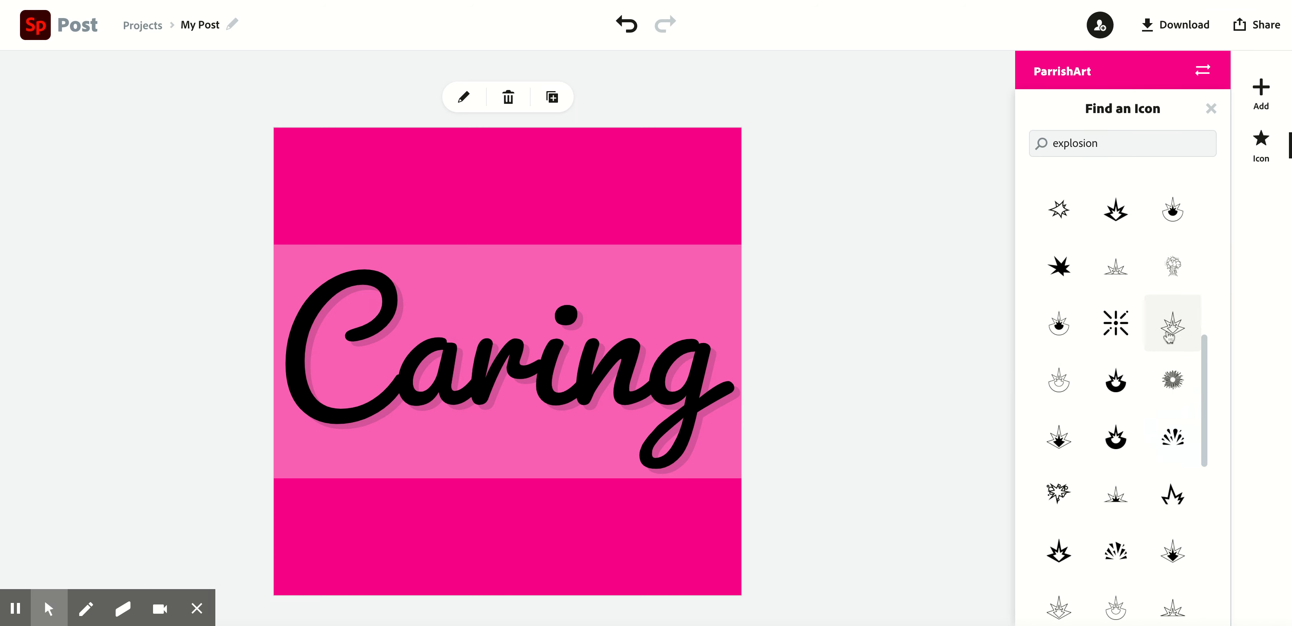
{"action": "left_click", "coordinate": [1187, 401]}
{"action": "left_click_drag", "start_coordinate": [493, 512], "coordinate": [499, 363]}
Step: Reopen the icon search and look for "spark" icons
{"action": "left_click", "coordinate": [1261, 92]}
{"action": "left_click", "coordinate": [1148, 92]}
{"action": "key", "text": "BackSpace"}
{"action": "key", "text": "BackSpace"}
{"action": "key", "text": "BackSpace"}
{"action": "key", "text": "BackSpace"}
{"action": "key", "text": "BackSpace"}
{"action": "key", "text": "BackSpace"}
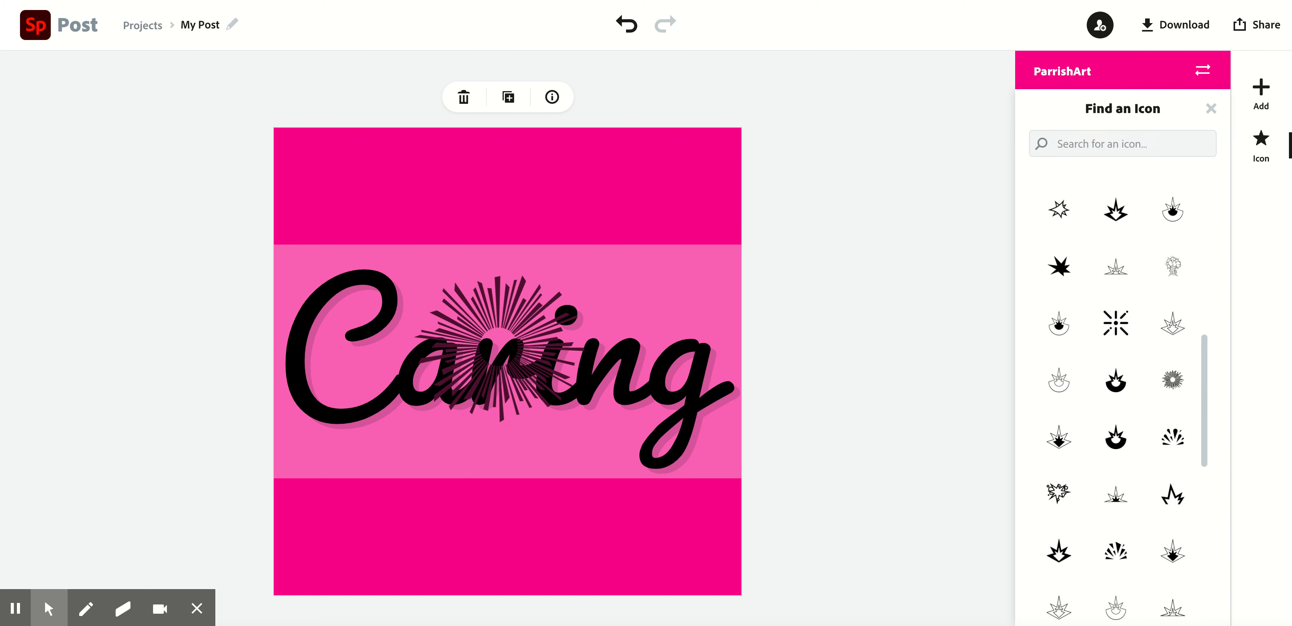
{"action": "type", "text": "spark"}
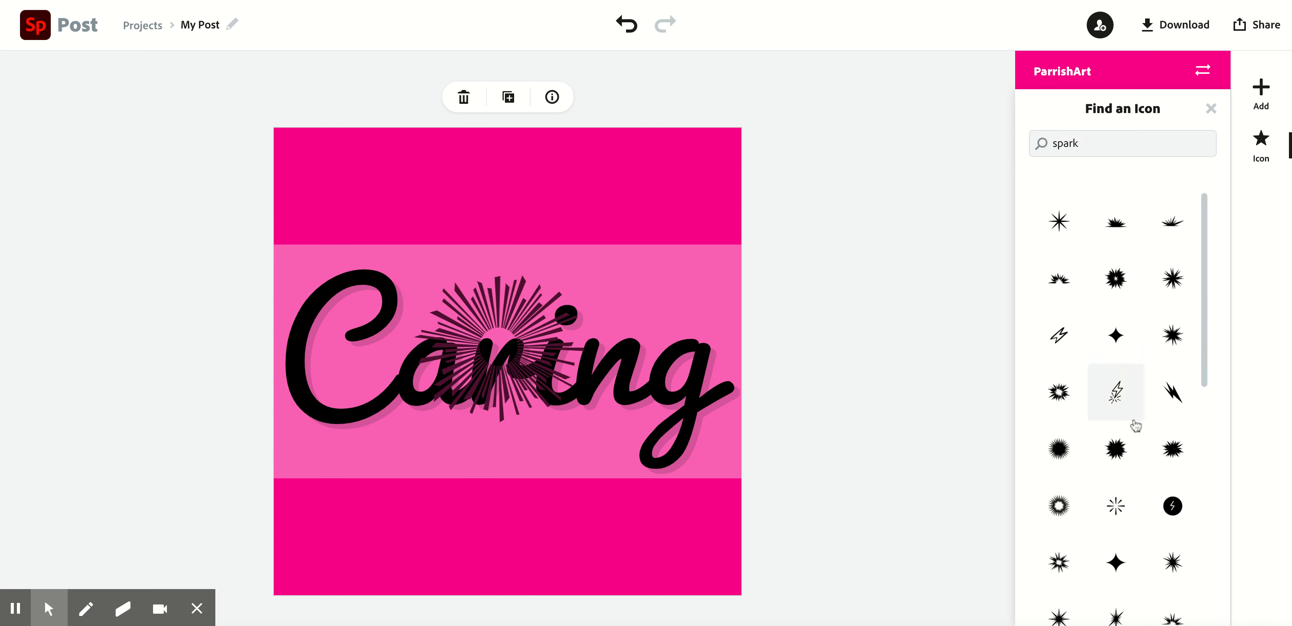
Step: Examine the spark icons for an alternative burst shape
{"action": "scroll", "coordinate": [1124, 519], "scroll_direction": "down", "scroll_amount": 1}
{"action": "scroll", "coordinate": [1125, 519], "scroll_direction": "down", "scroll_amount": 5}
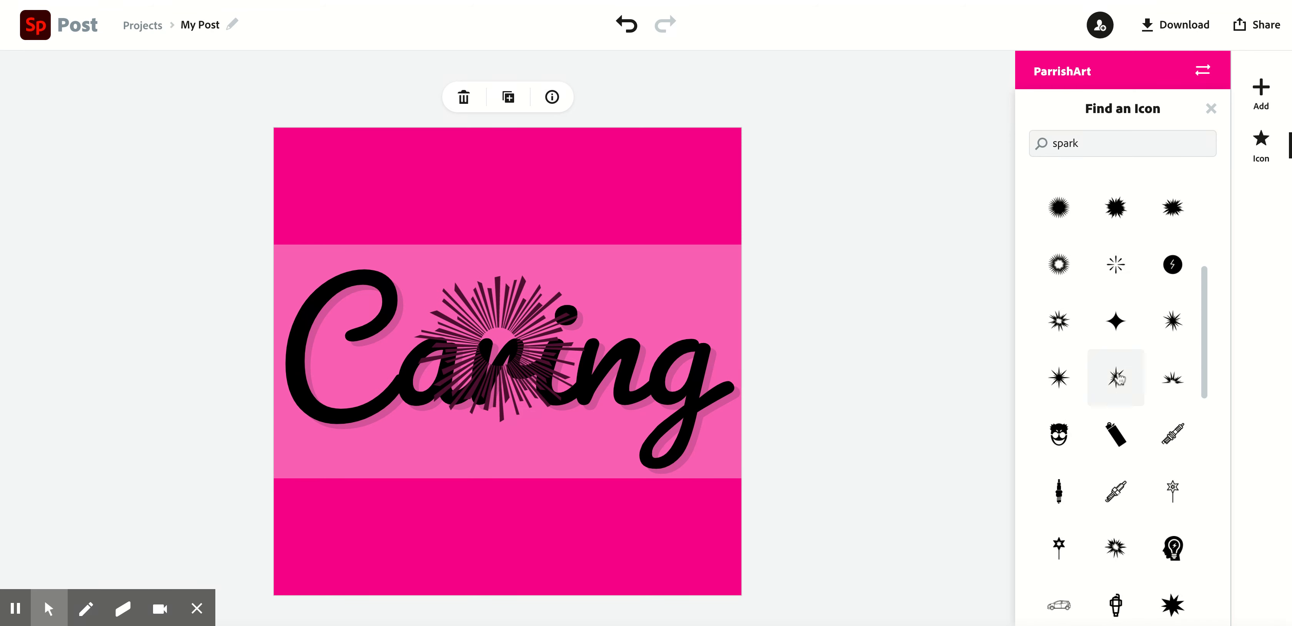
{"action": "scroll", "coordinate": [1119, 379], "scroll_direction": "down", "scroll_amount": 5}
{"action": "scroll", "coordinate": [1116, 372], "scroll_direction": "down", "scroll_amount": 4}
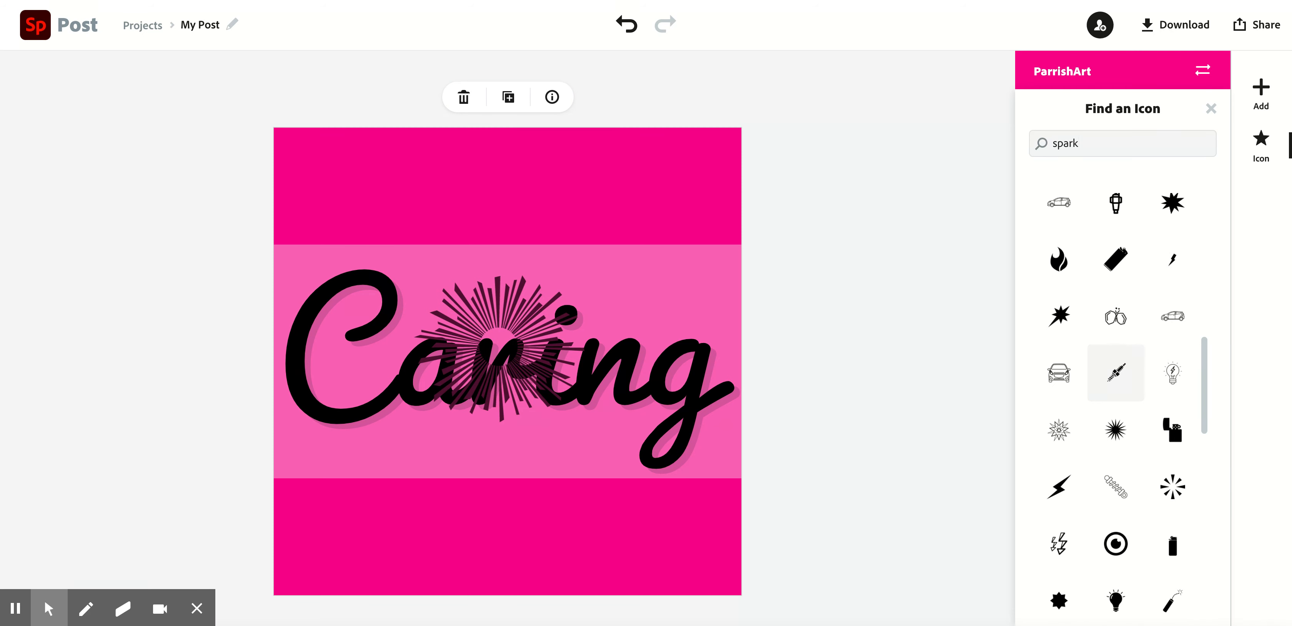
{"action": "scroll", "coordinate": [1116, 372], "scroll_direction": "down", "scroll_amount": 5}
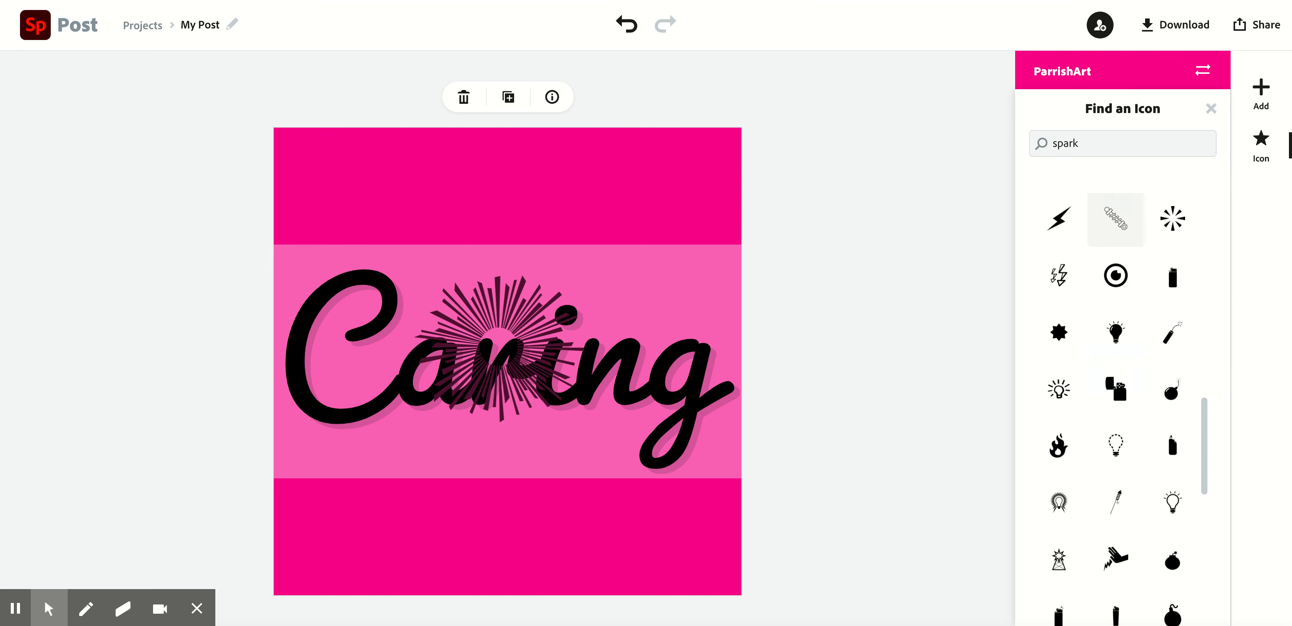
{"action": "scroll", "coordinate": [1116, 352], "scroll_direction": "down", "scroll_amount": 1}
{"action": "scroll", "coordinate": [1116, 388], "scroll_direction": "down", "scroll_amount": 2}
{"action": "scroll", "coordinate": [1117, 452], "scroll_direction": "up", "scroll_amount": 5}
{"action": "scroll", "coordinate": [1175, 452], "scroll_direction": "up", "scroll_amount": 4}
{"action": "scroll", "coordinate": [1154, 402], "scroll_direction": "up", "scroll_amount": 3}
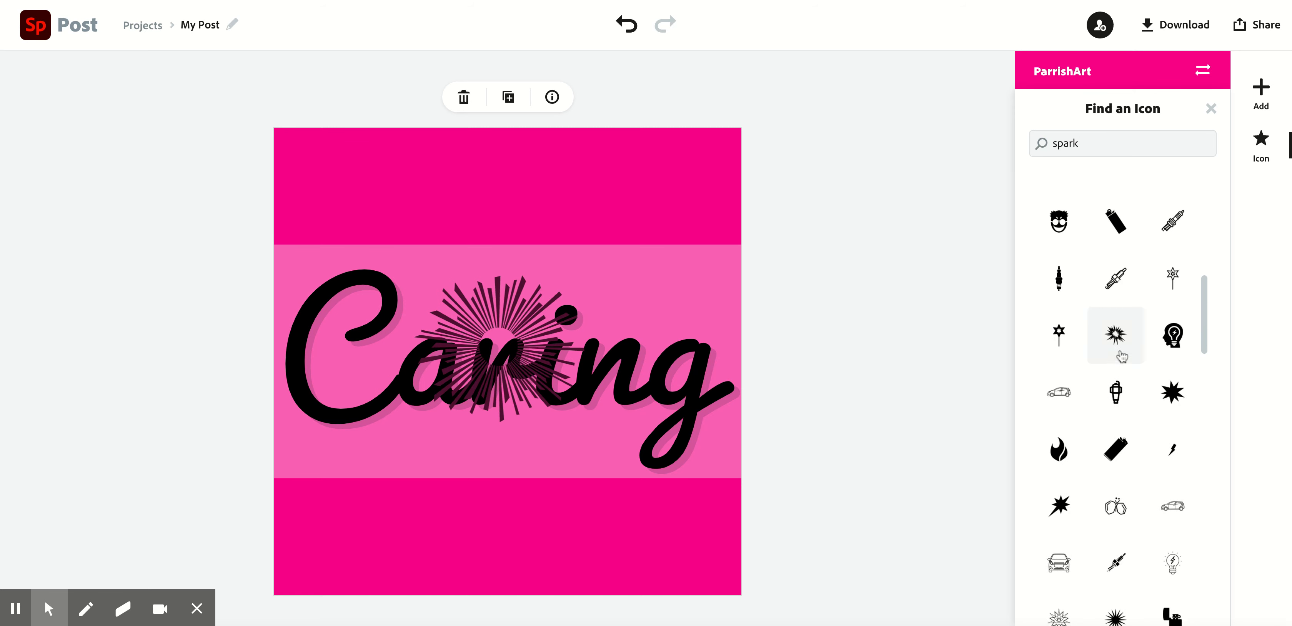
{"action": "scroll", "coordinate": [1122, 354], "scroll_direction": "up", "scroll_amount": 3}
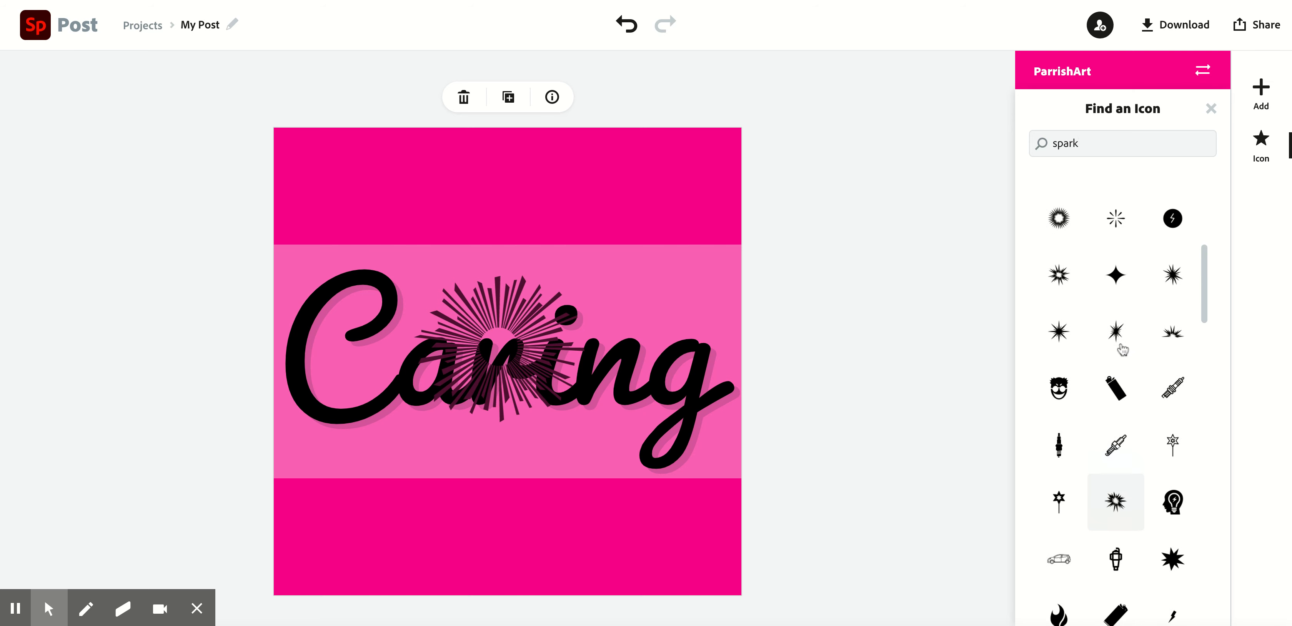
{"action": "scroll", "coordinate": [1123, 349], "scroll_direction": "up", "scroll_amount": 2}
Step: Try the eight-ray spark icon below the word Caring beside the first burst, and delete it
{"action": "left_click", "coordinate": [1115, 249]}
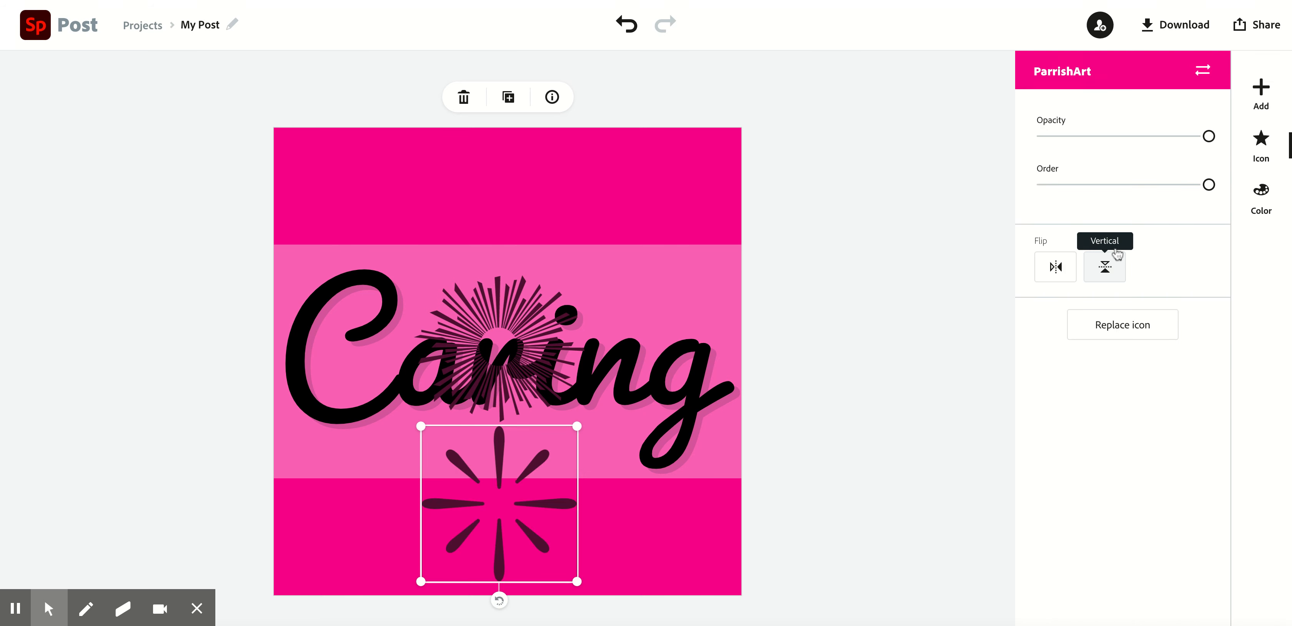
{"action": "left_click_drag", "start_coordinate": [439, 470], "coordinate": [498, 478]}
{"action": "left_click", "coordinate": [471, 345]}
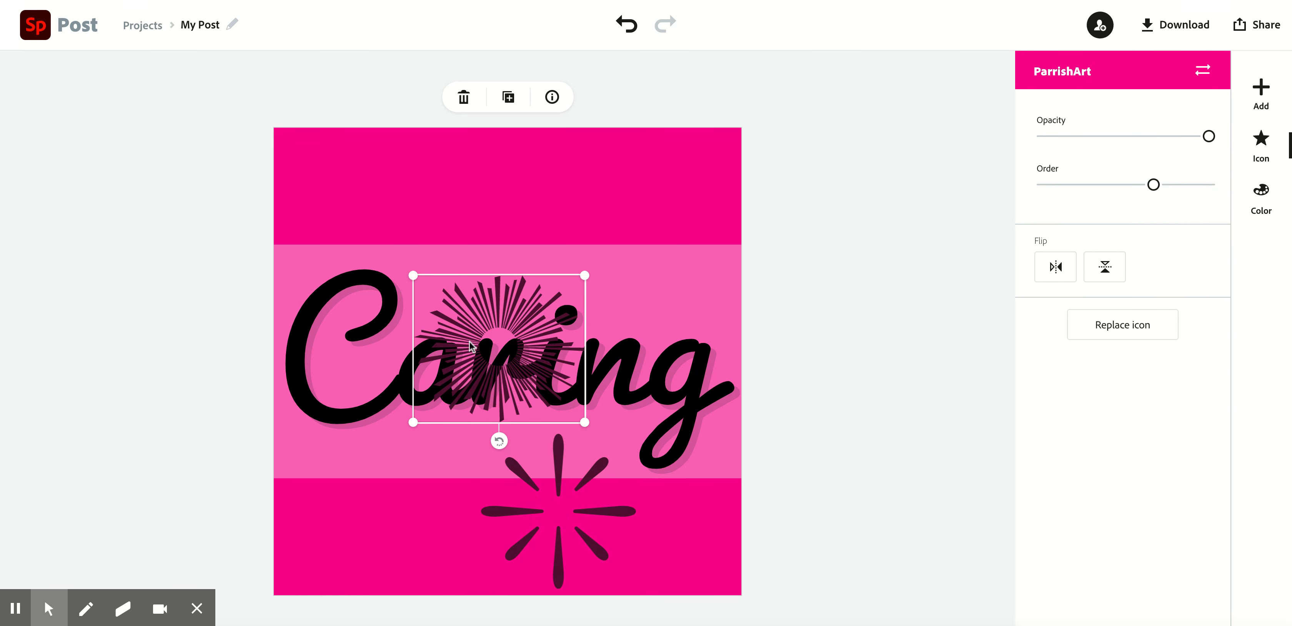
{"action": "left_click", "coordinate": [577, 466]}
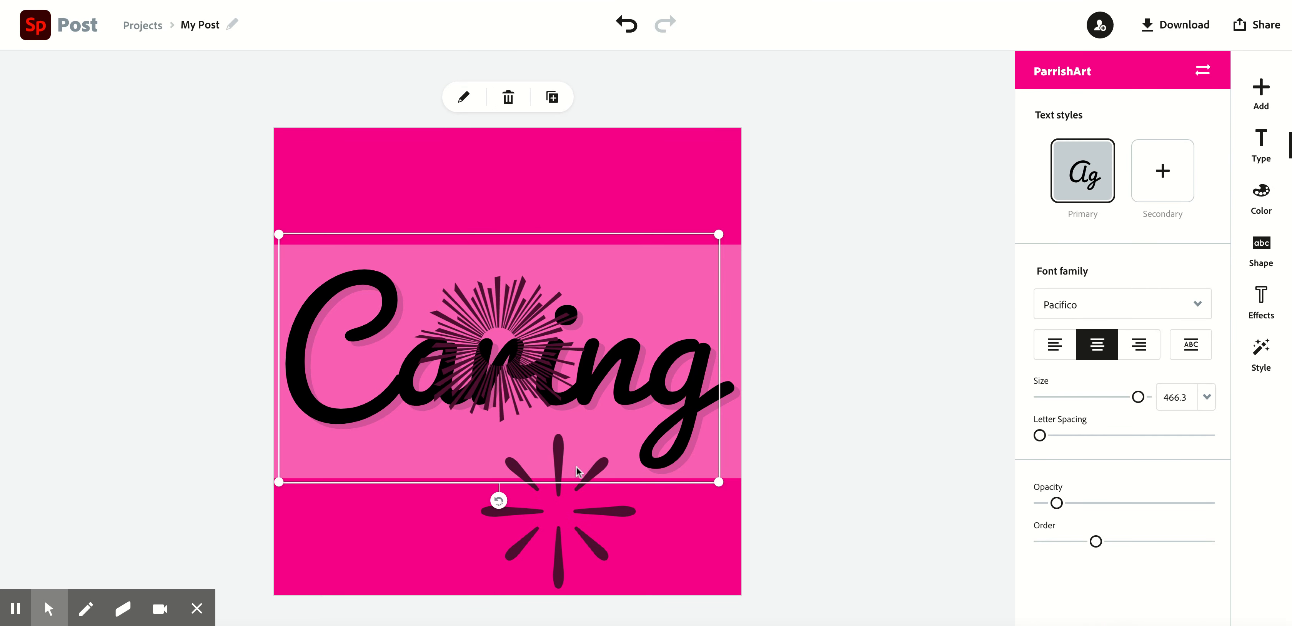
{"action": "left_click", "coordinate": [607, 520]}
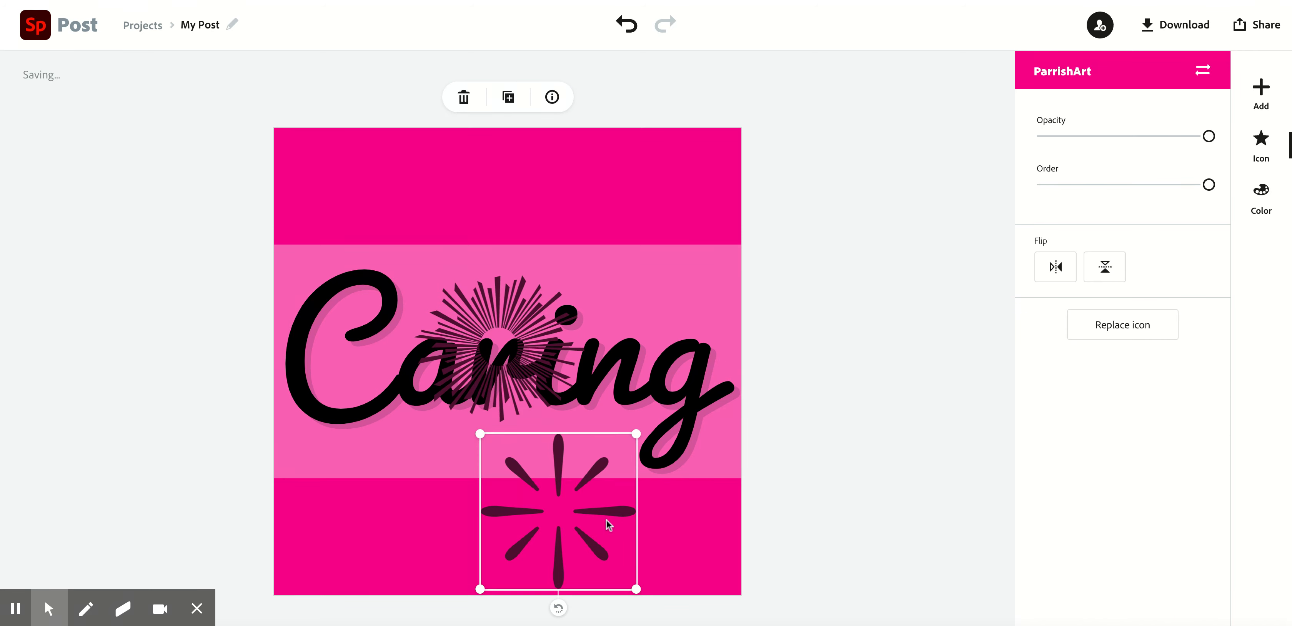
{"action": "key", "text": "Delete"}
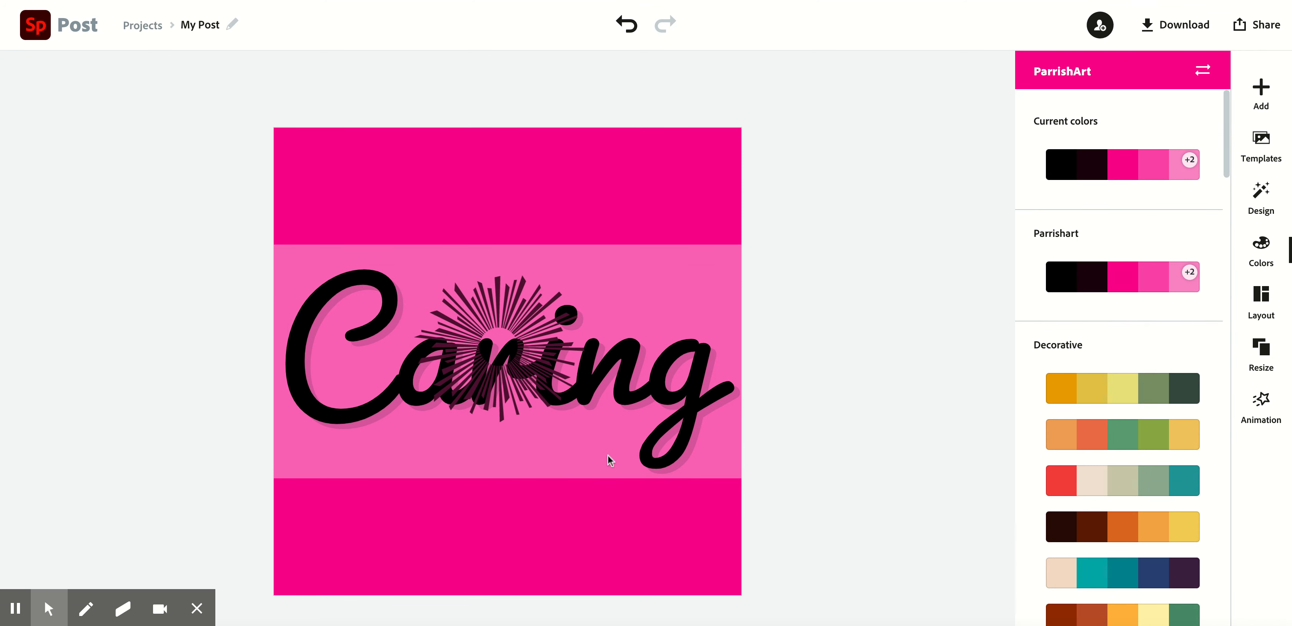
Step: Enlarge the thin-rayed burst to the full width of the square and center it over the word Caring
{"action": "left_click", "coordinate": [532, 299]}
{"action": "left_click_drag", "start_coordinate": [589, 275], "coordinate": [849, 133]}
{"action": "left_click_drag", "start_coordinate": [684, 175], "coordinate": [565, 296]}
{"action": "left_click_drag", "start_coordinate": [720, 538], "coordinate": [727, 548]}
{"action": "left_click_drag", "start_coordinate": [289, 552], "coordinate": [275, 570]}
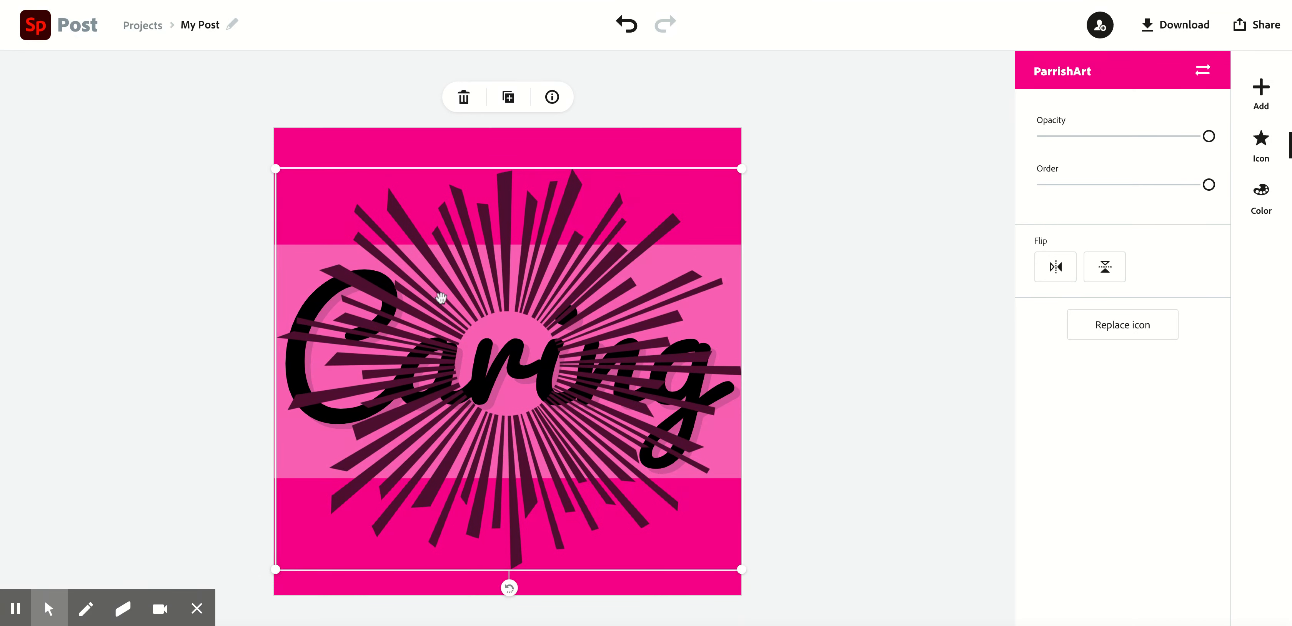
{"action": "left_click", "coordinate": [948, 305]}
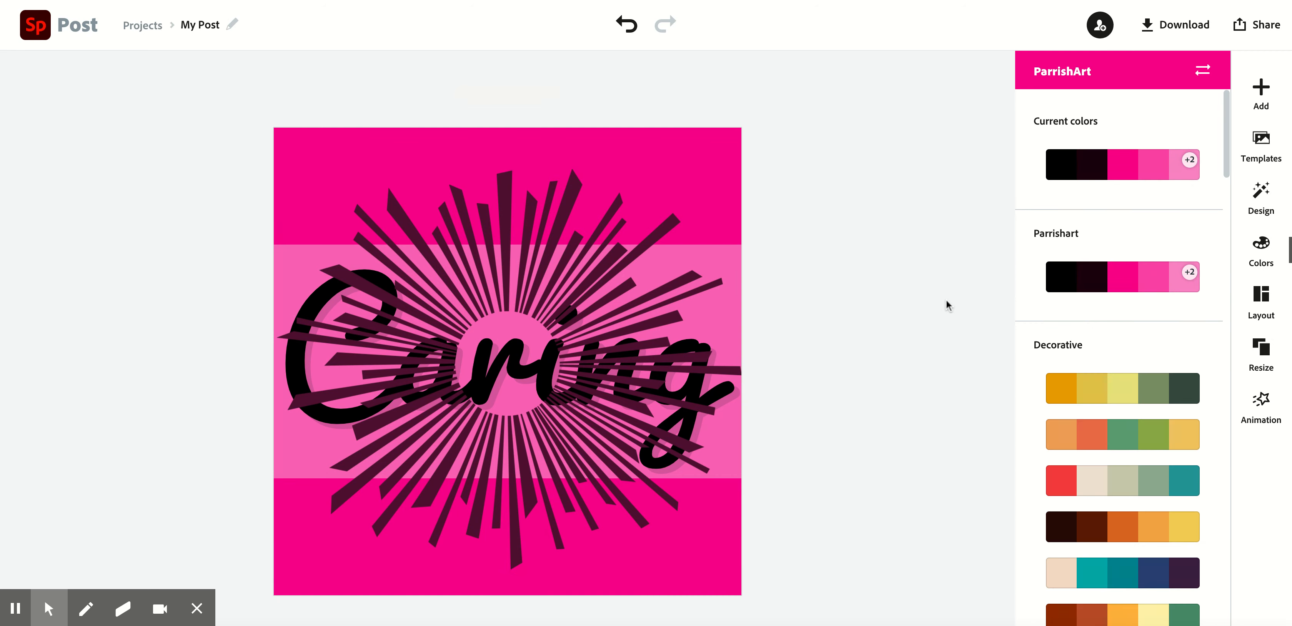
Step: Send the burst icon to the back behind the lettering and set its opacity to 20%
{"action": "left_click", "coordinate": [542, 241]}
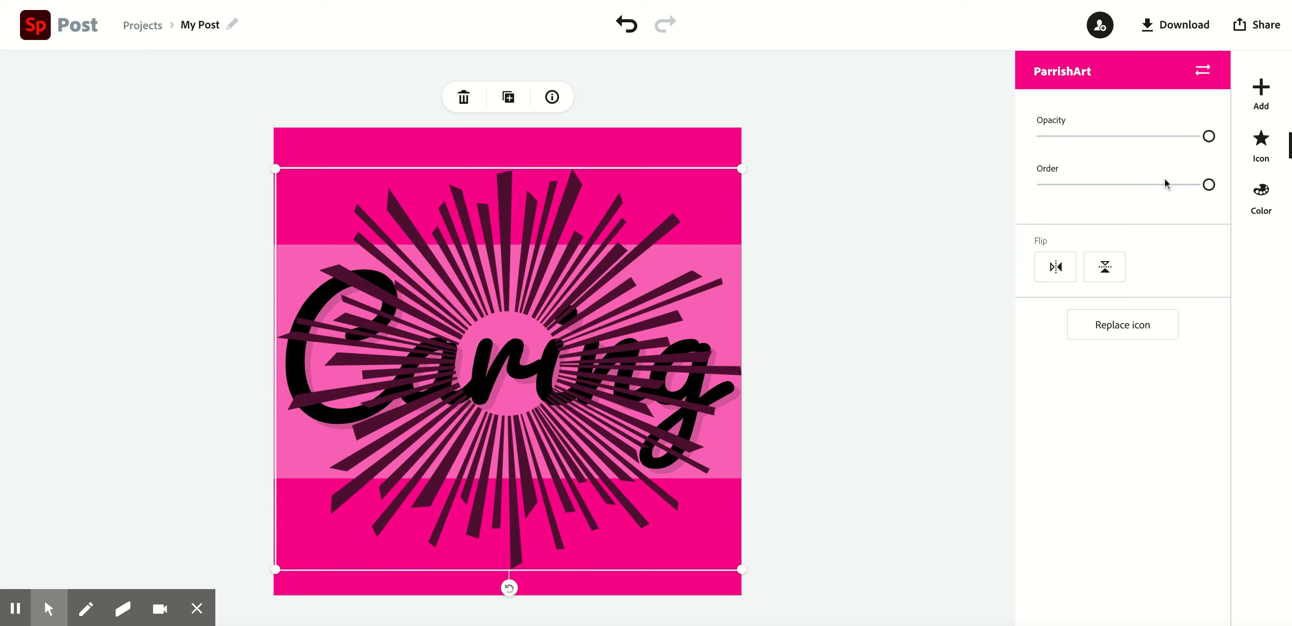
{"action": "left_click", "coordinate": [1210, 185]}
{"action": "left_click", "coordinate": [1210, 185]}
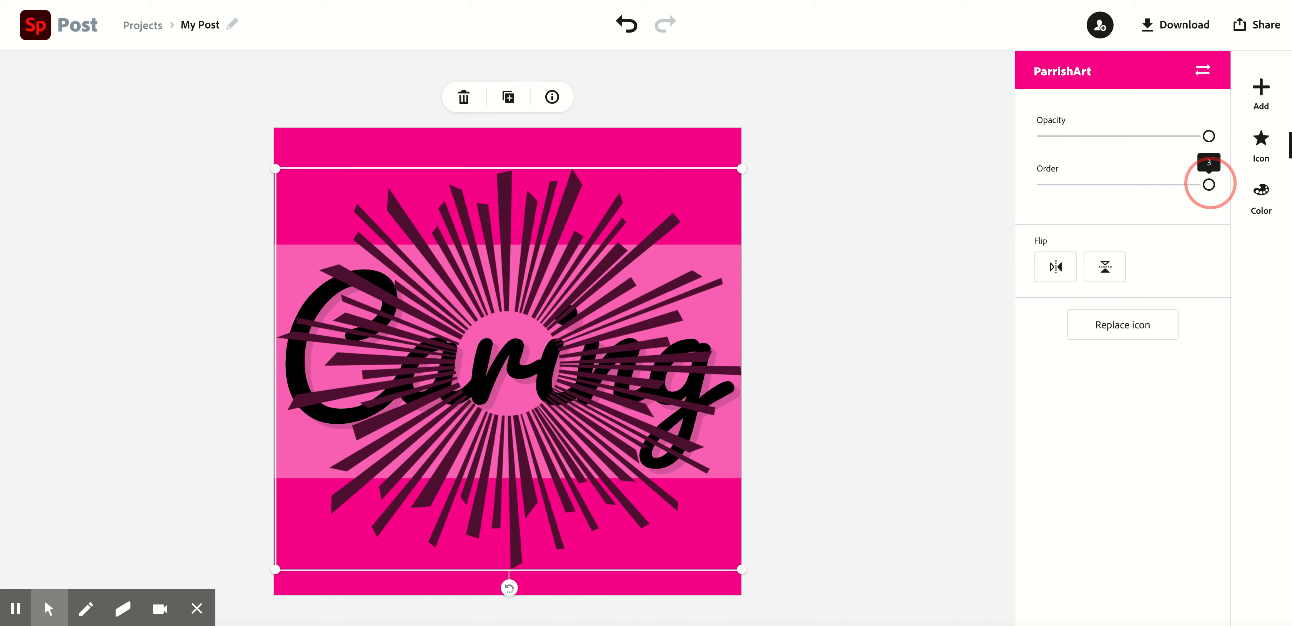
{"action": "left_click_drag", "start_coordinate": [1210, 183], "coordinate": [1059, 179]}
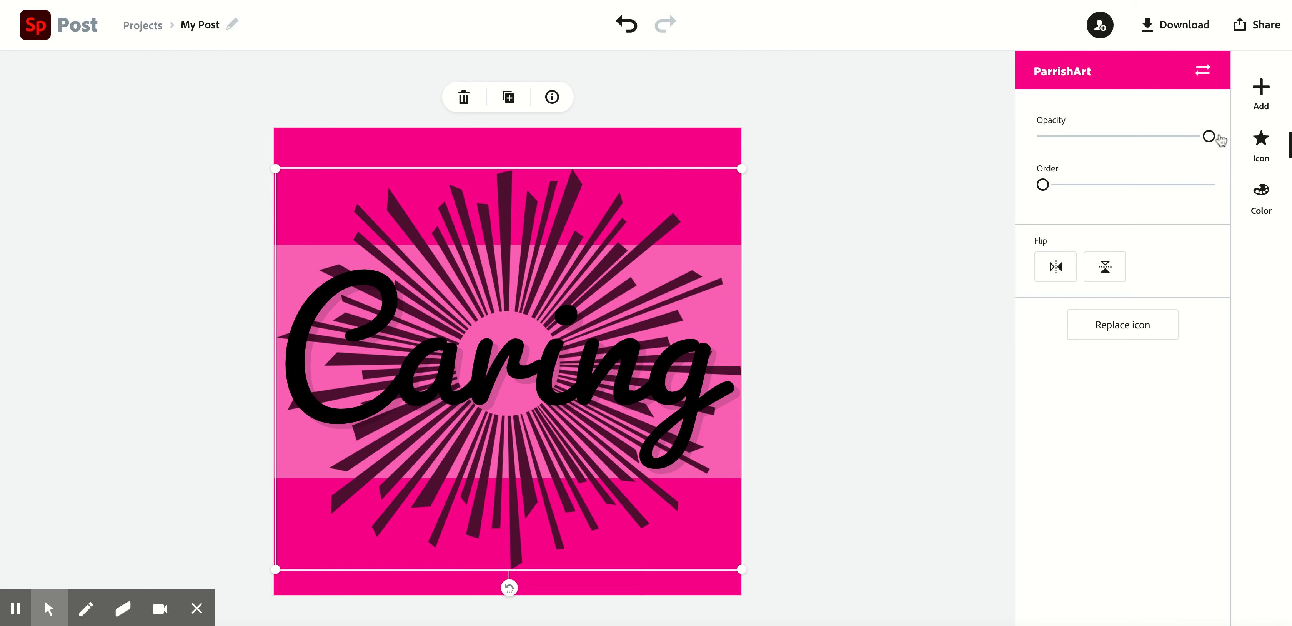
{"action": "left_click_drag", "start_coordinate": [1209, 136], "coordinate": [1068, 136]}
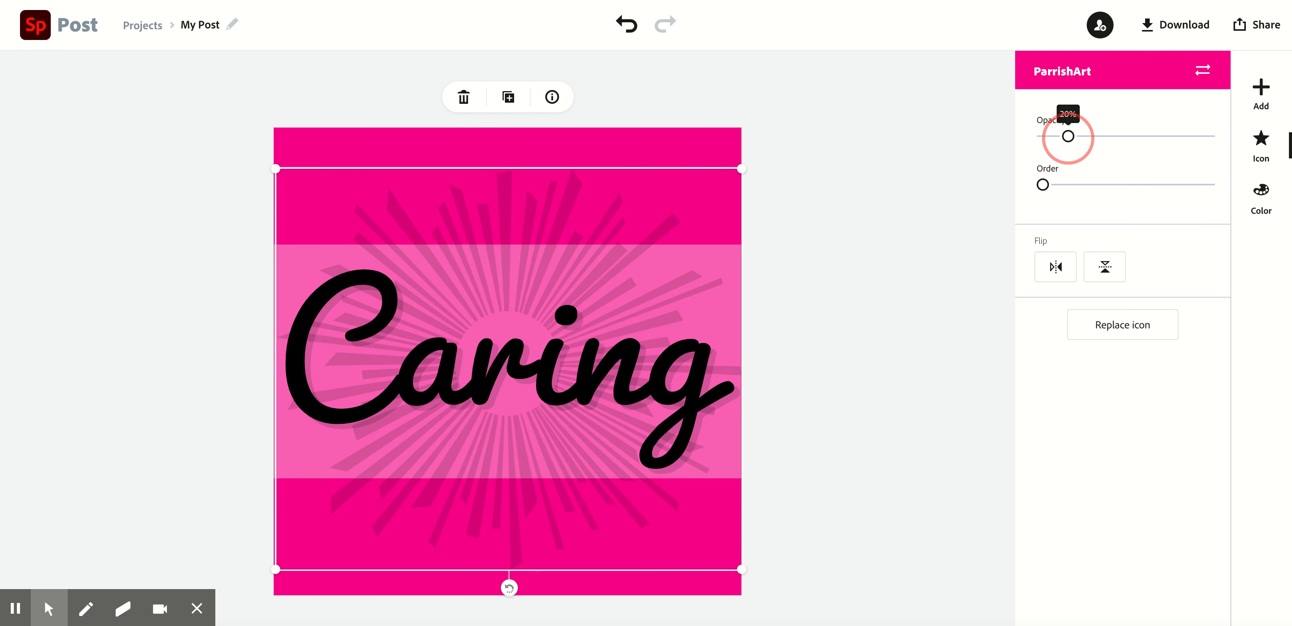
{"action": "left_click_drag", "start_coordinate": [1068, 136], "coordinate": [1068, 136]}
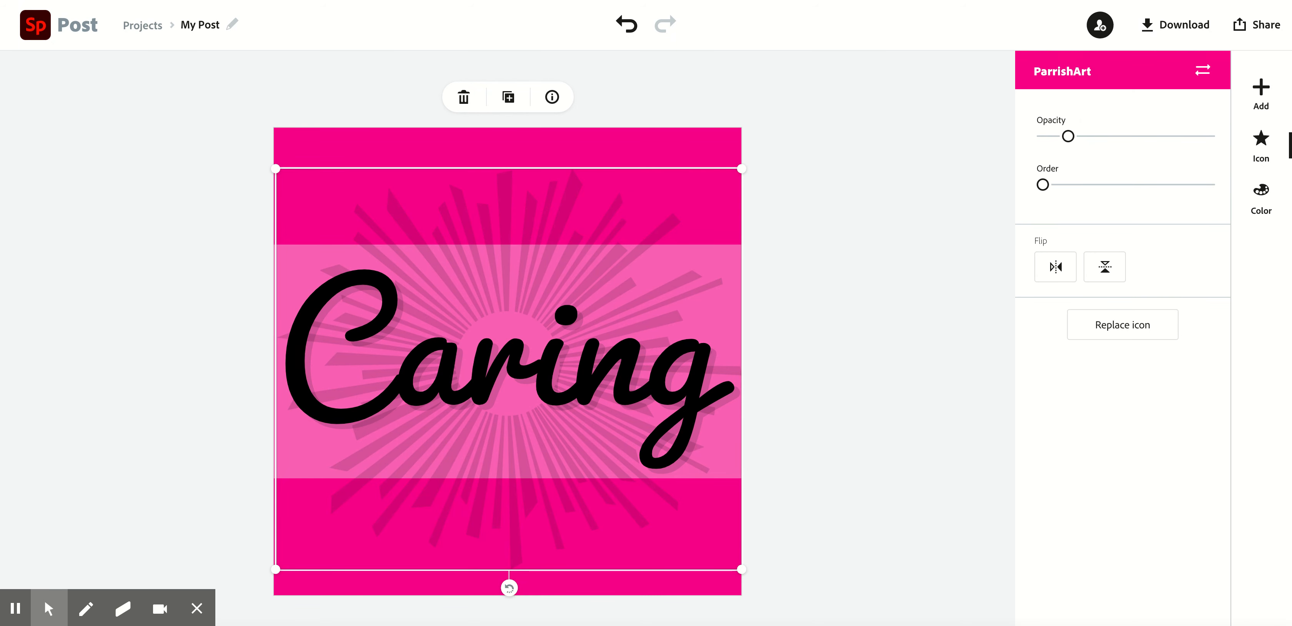
Step: Recolor the burst icon with the lightest pink of the Parrishart palette
{"action": "left_click", "coordinate": [1264, 200]}
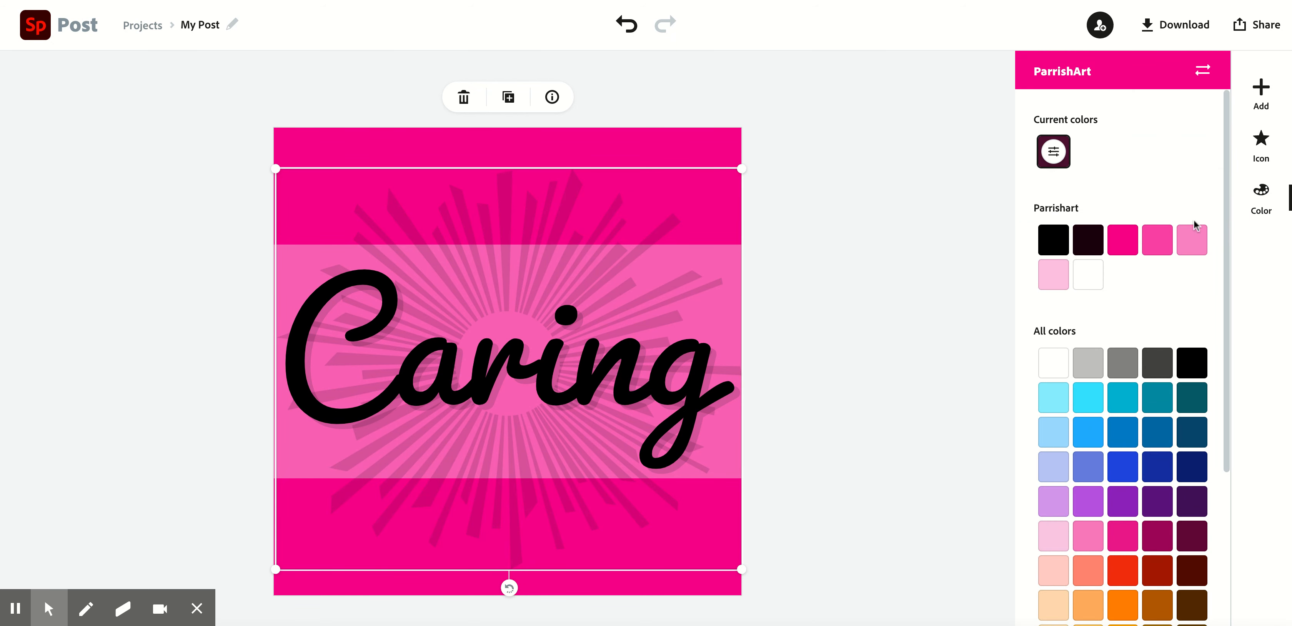
{"action": "left_click", "coordinate": [1064, 275]}
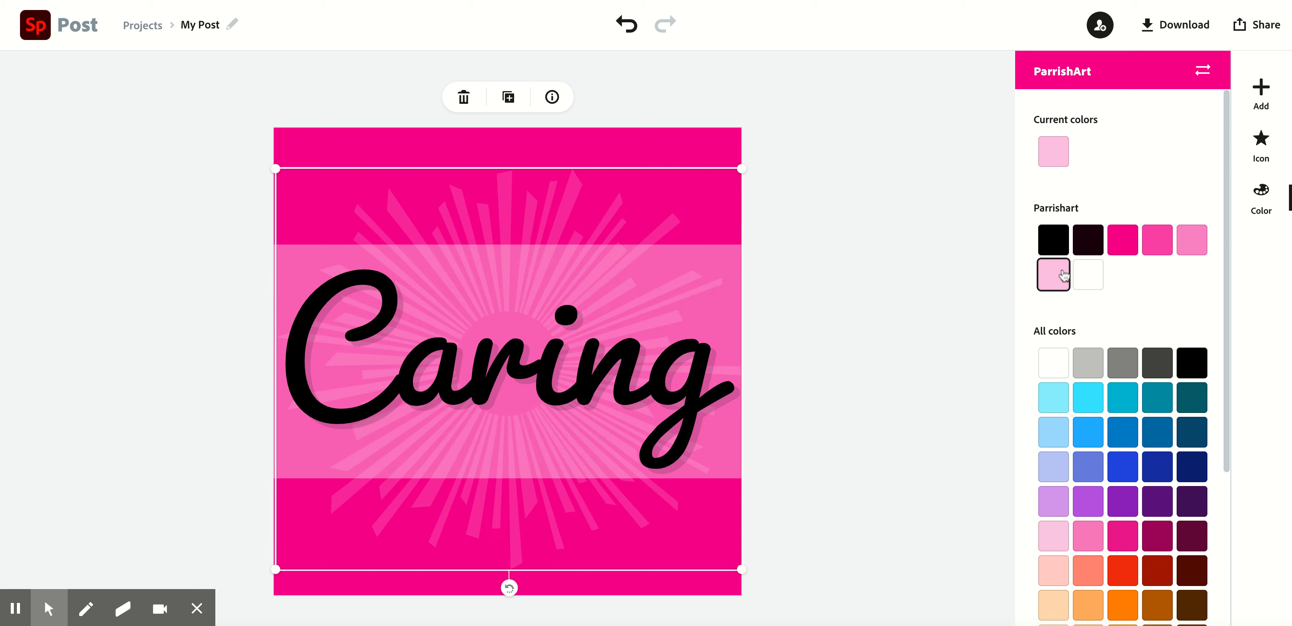
{"action": "left_click", "coordinate": [1197, 234]}
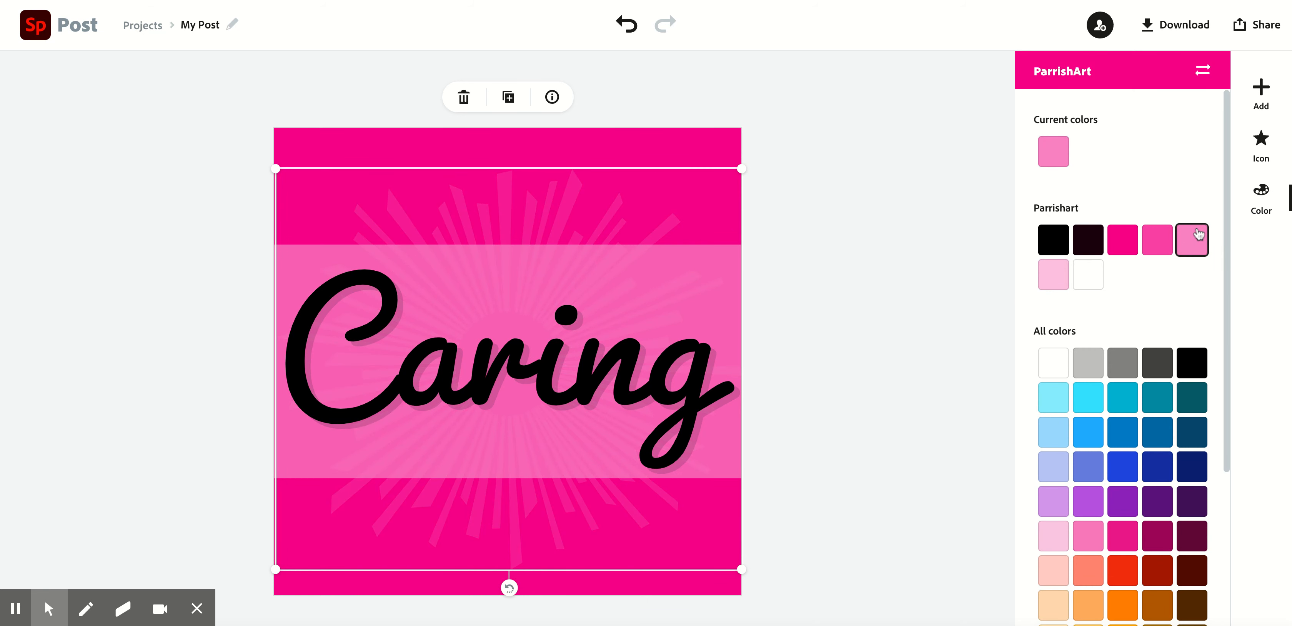
{"action": "left_click", "coordinate": [1055, 276]}
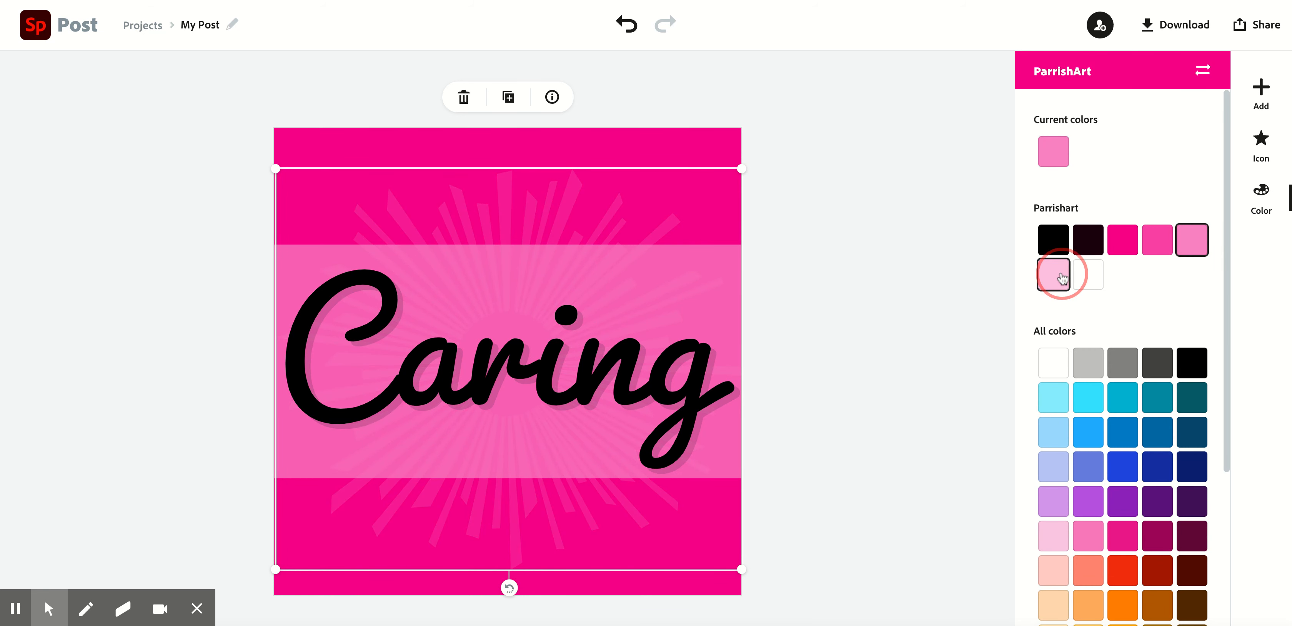
Step: Recolor the burst icon white and enlarge it beyond the square's side edges, centered on the canvas behind the word Caring
{"action": "left_click", "coordinate": [1055, 359]}
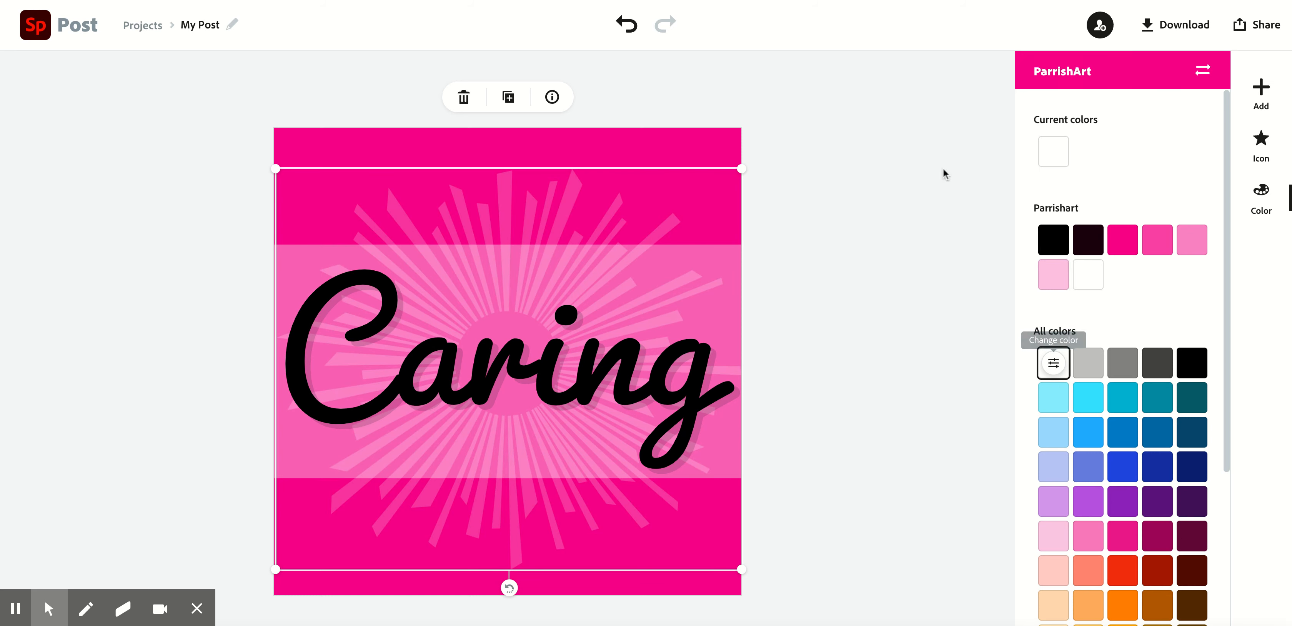
{"action": "left_click", "coordinate": [932, 117]}
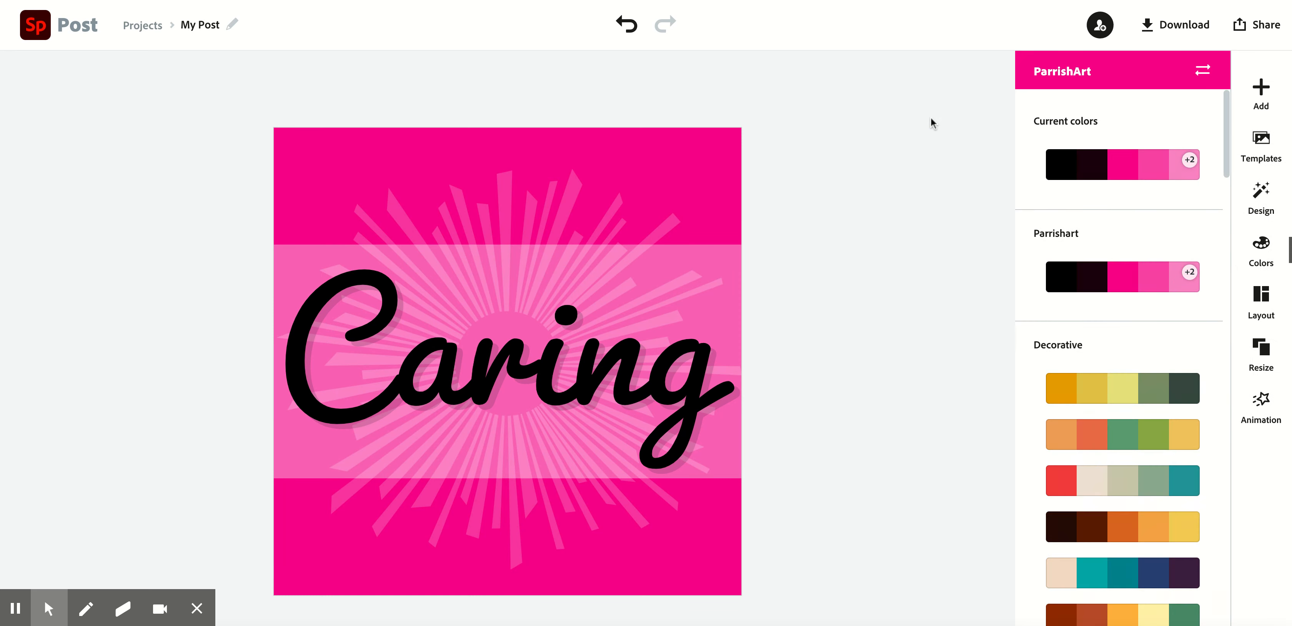
{"action": "left_click", "coordinate": [597, 265]}
{"action": "left_click", "coordinate": [585, 194]}
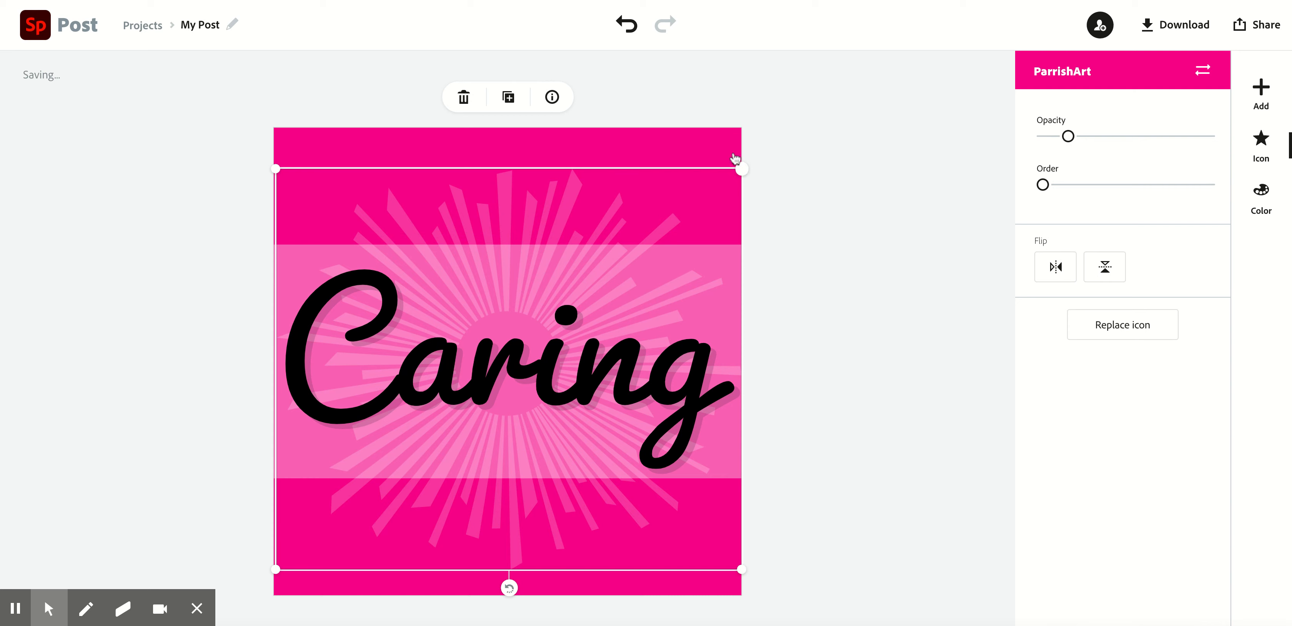
{"action": "left_click_drag", "start_coordinate": [742, 169], "coordinate": [895, 92]}
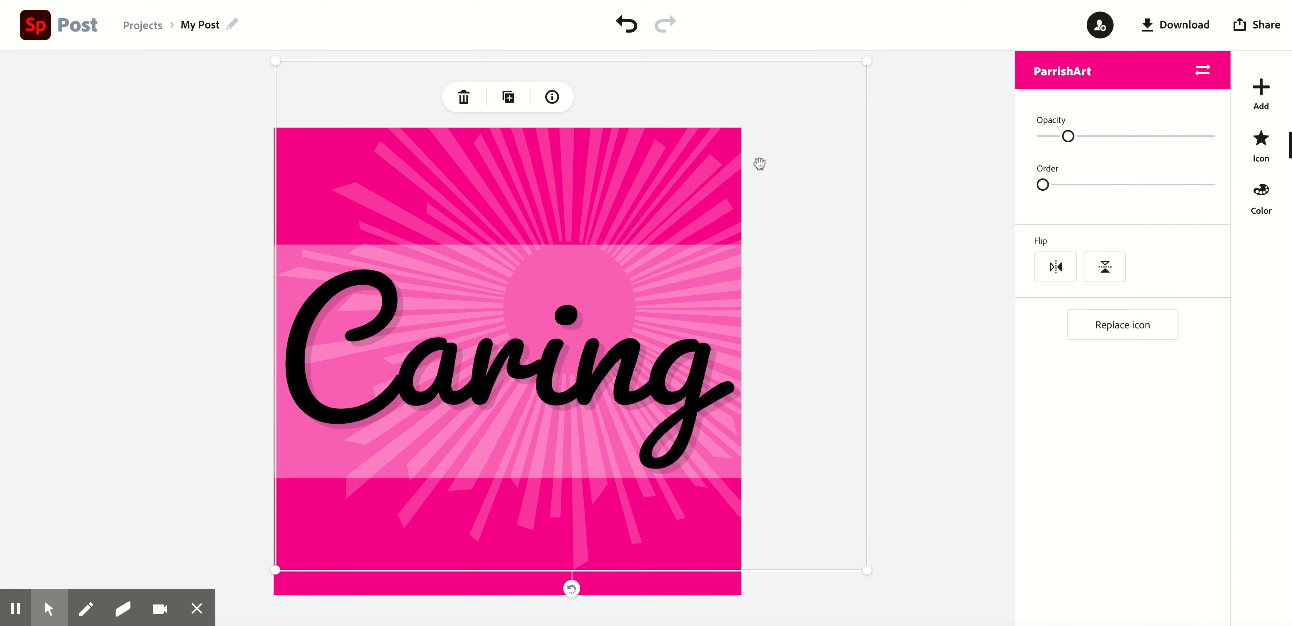
{"action": "left_click_drag", "start_coordinate": [699, 202], "coordinate": [638, 247]}
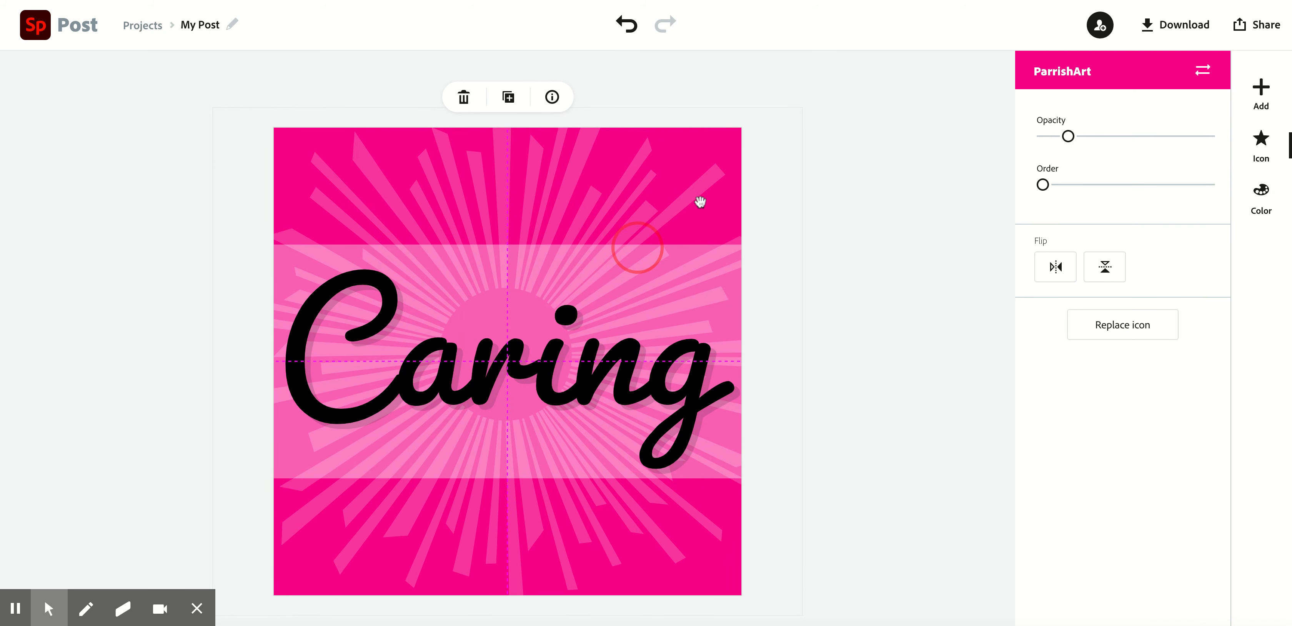
{"action": "left_click", "coordinate": [869, 235]}
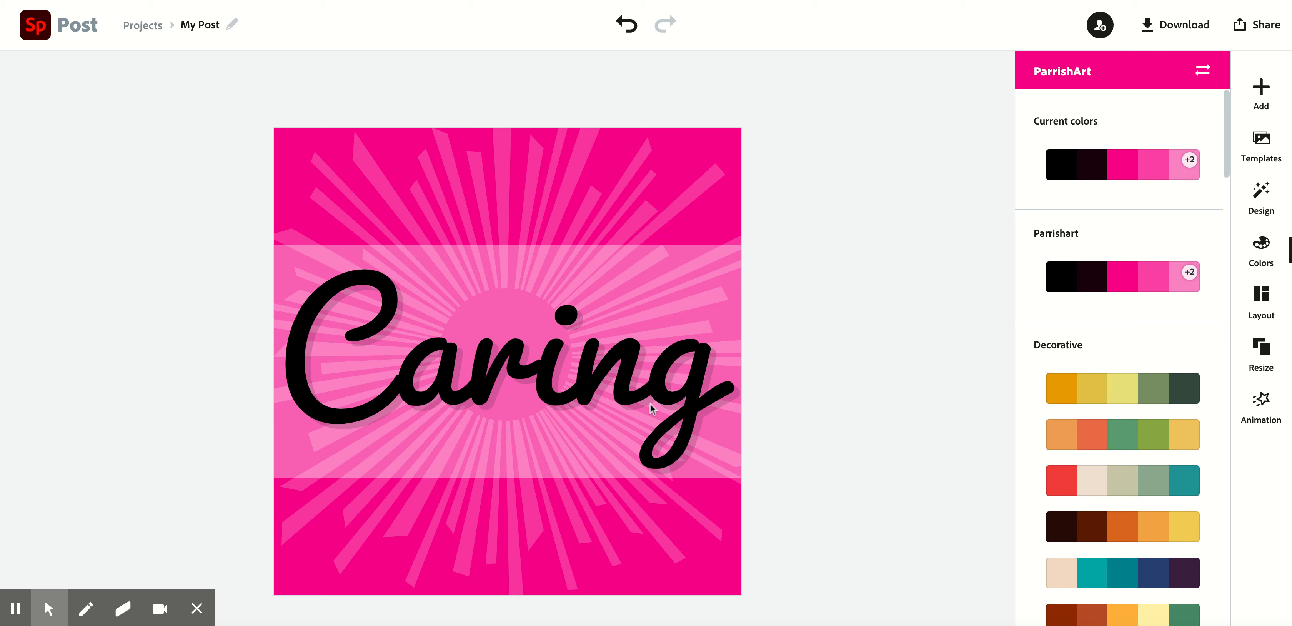
Step: Download the finished Caring graphic as a PNG file
{"action": "left_click", "coordinate": [1178, 33]}
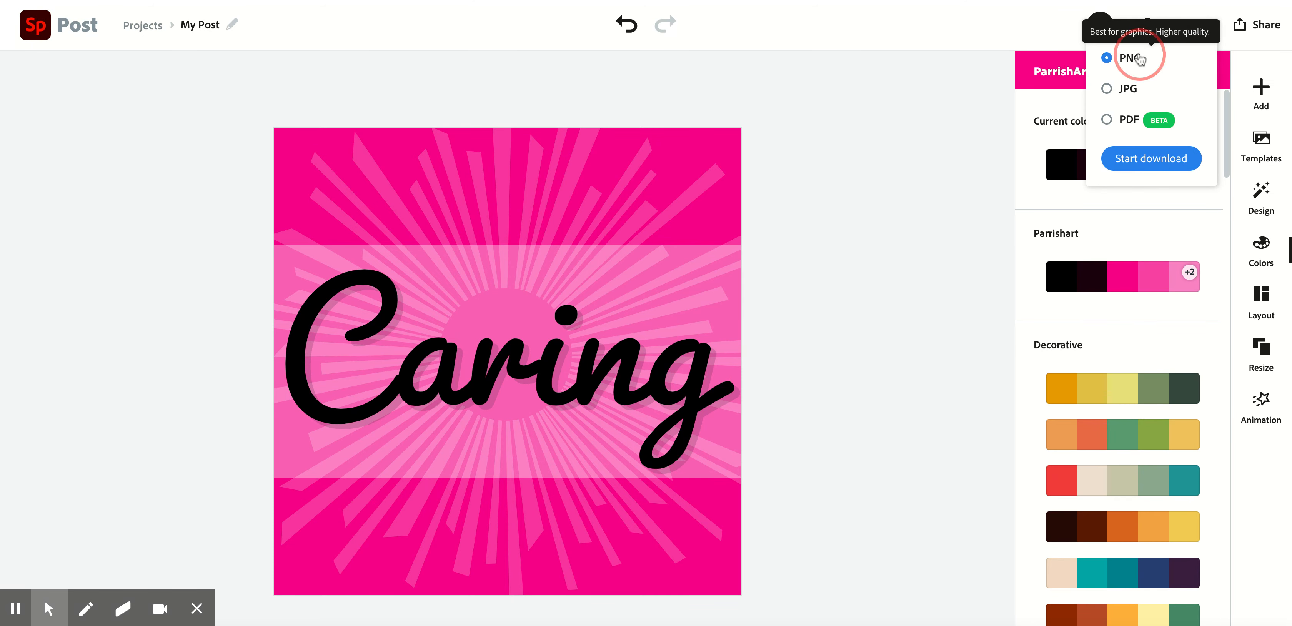
{"action": "left_click", "coordinate": [1139, 165]}
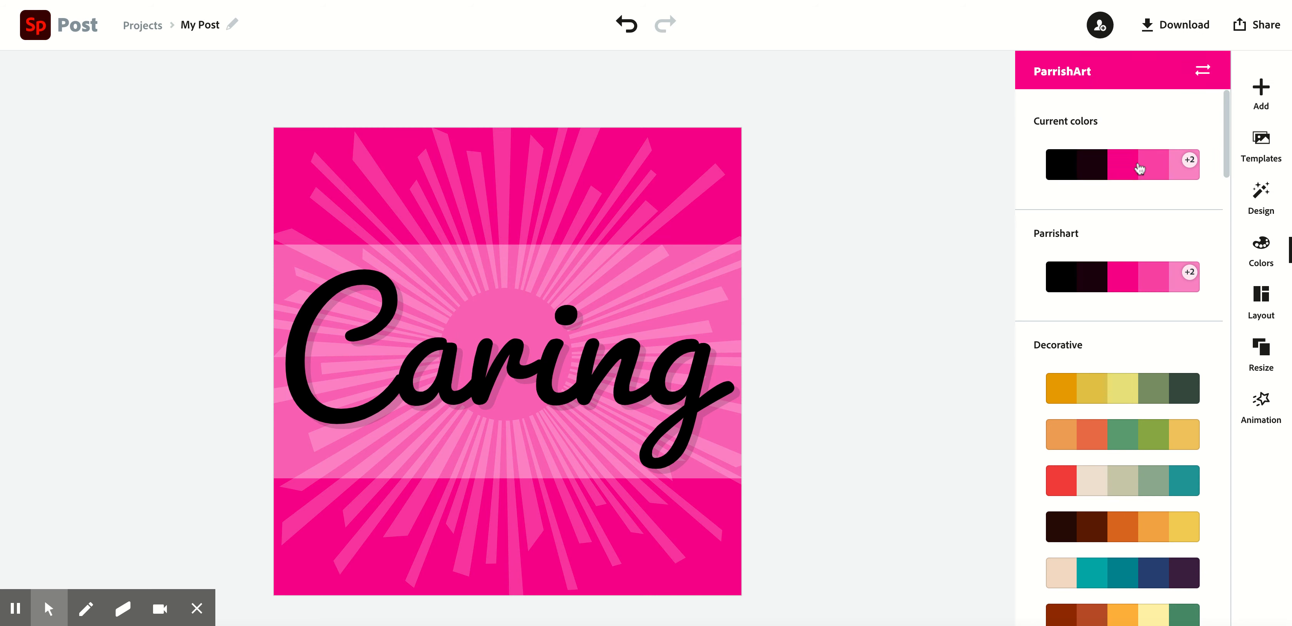
{"action": "left_click", "coordinate": [1173, 25]}
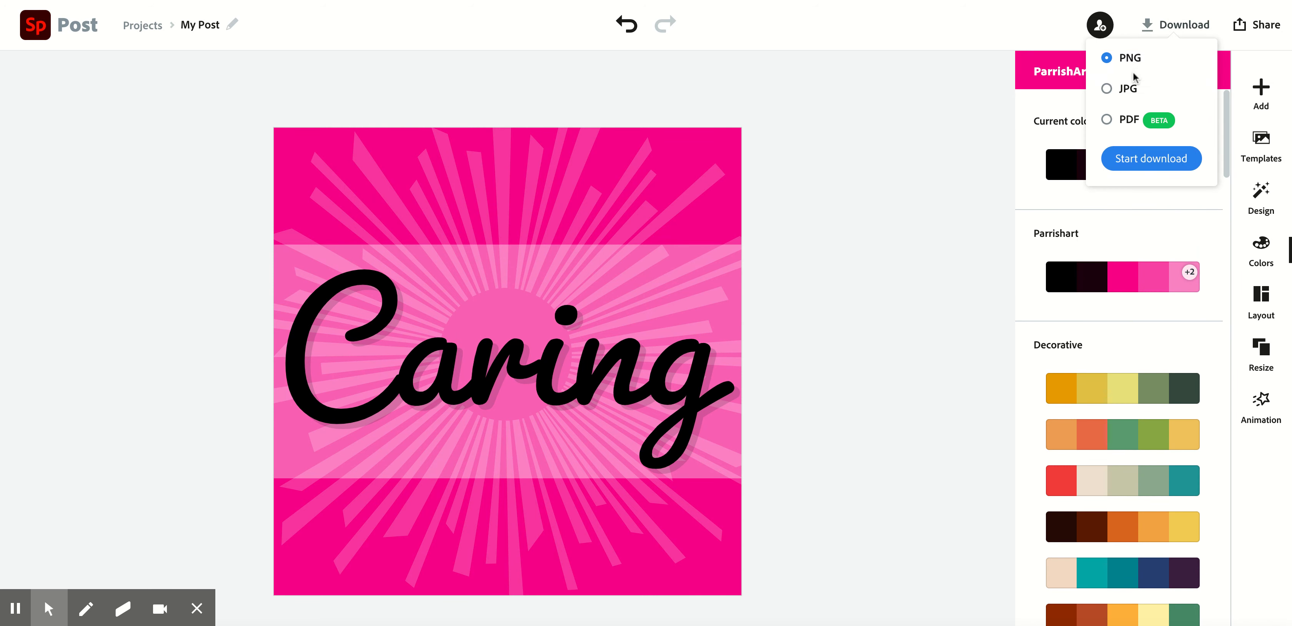
{"action": "left_click", "coordinate": [1149, 156]}
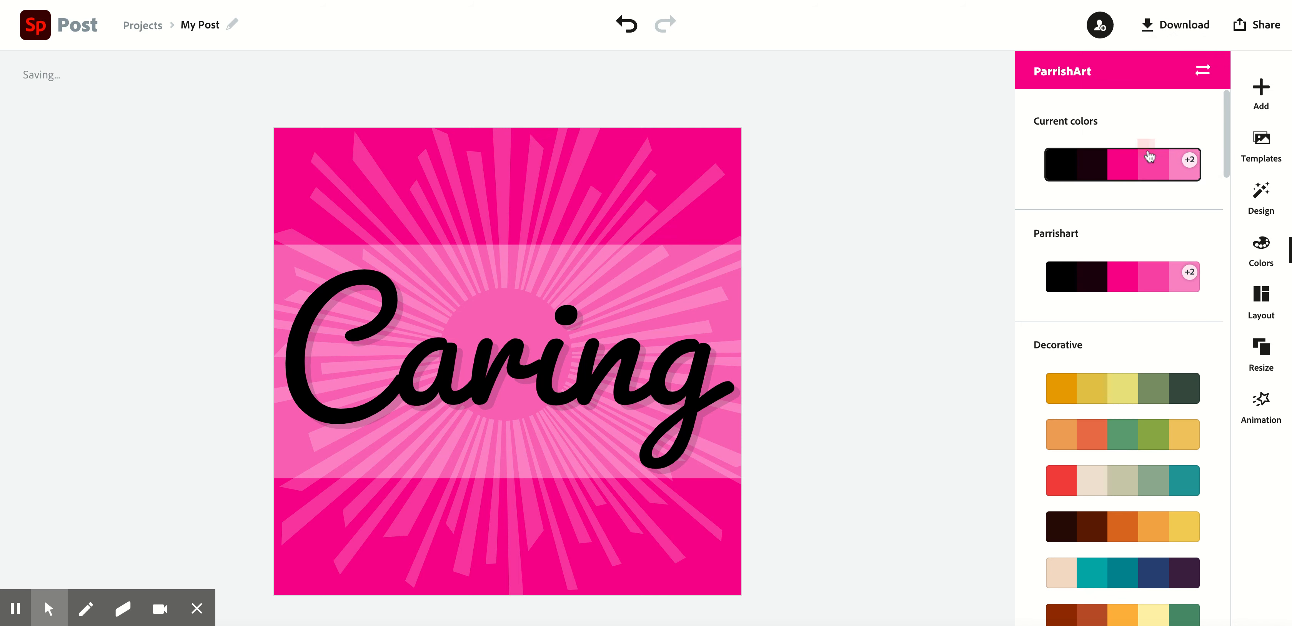